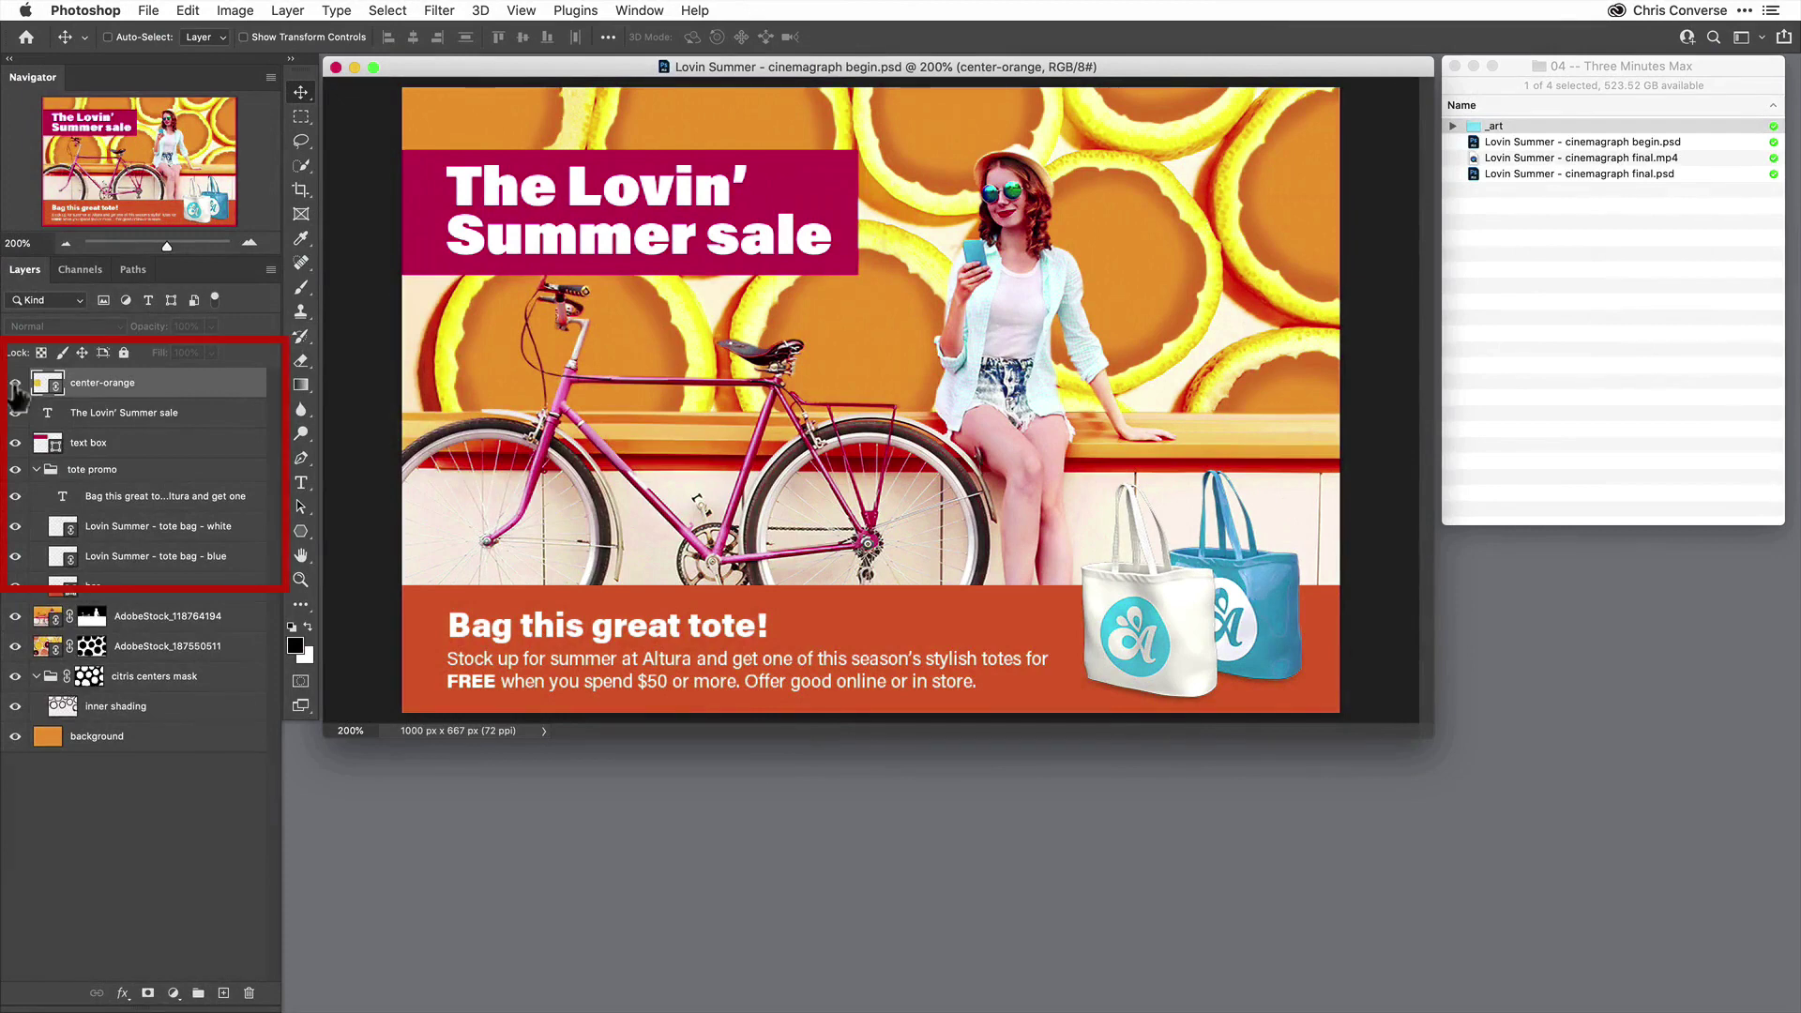
- Show center-orange, move it into the citris centers mask group, and position it under an upper-right orange centre
{"action": "left_click", "coordinate": [15, 383]}
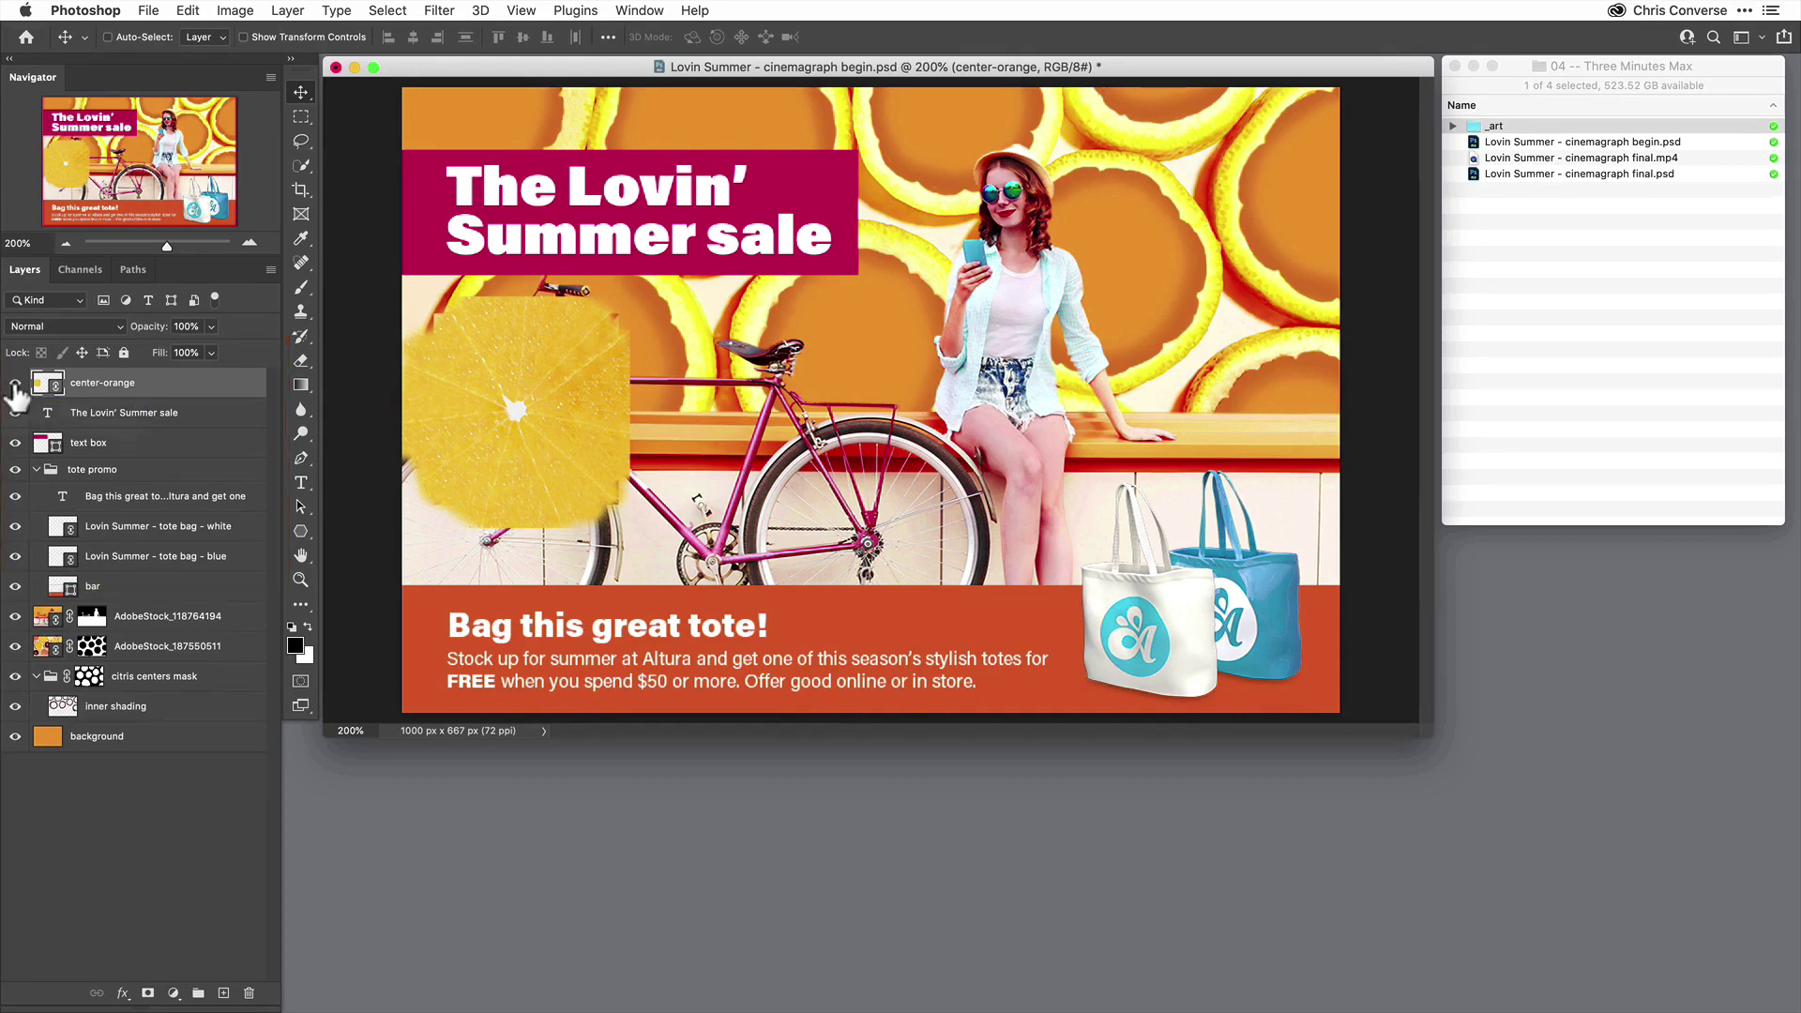
{"action": "left_click_drag", "start_coordinate": [515, 398], "coordinate": [875, 328]}
{"action": "left_click_drag", "start_coordinate": [155, 393], "coordinate": [165, 684]}
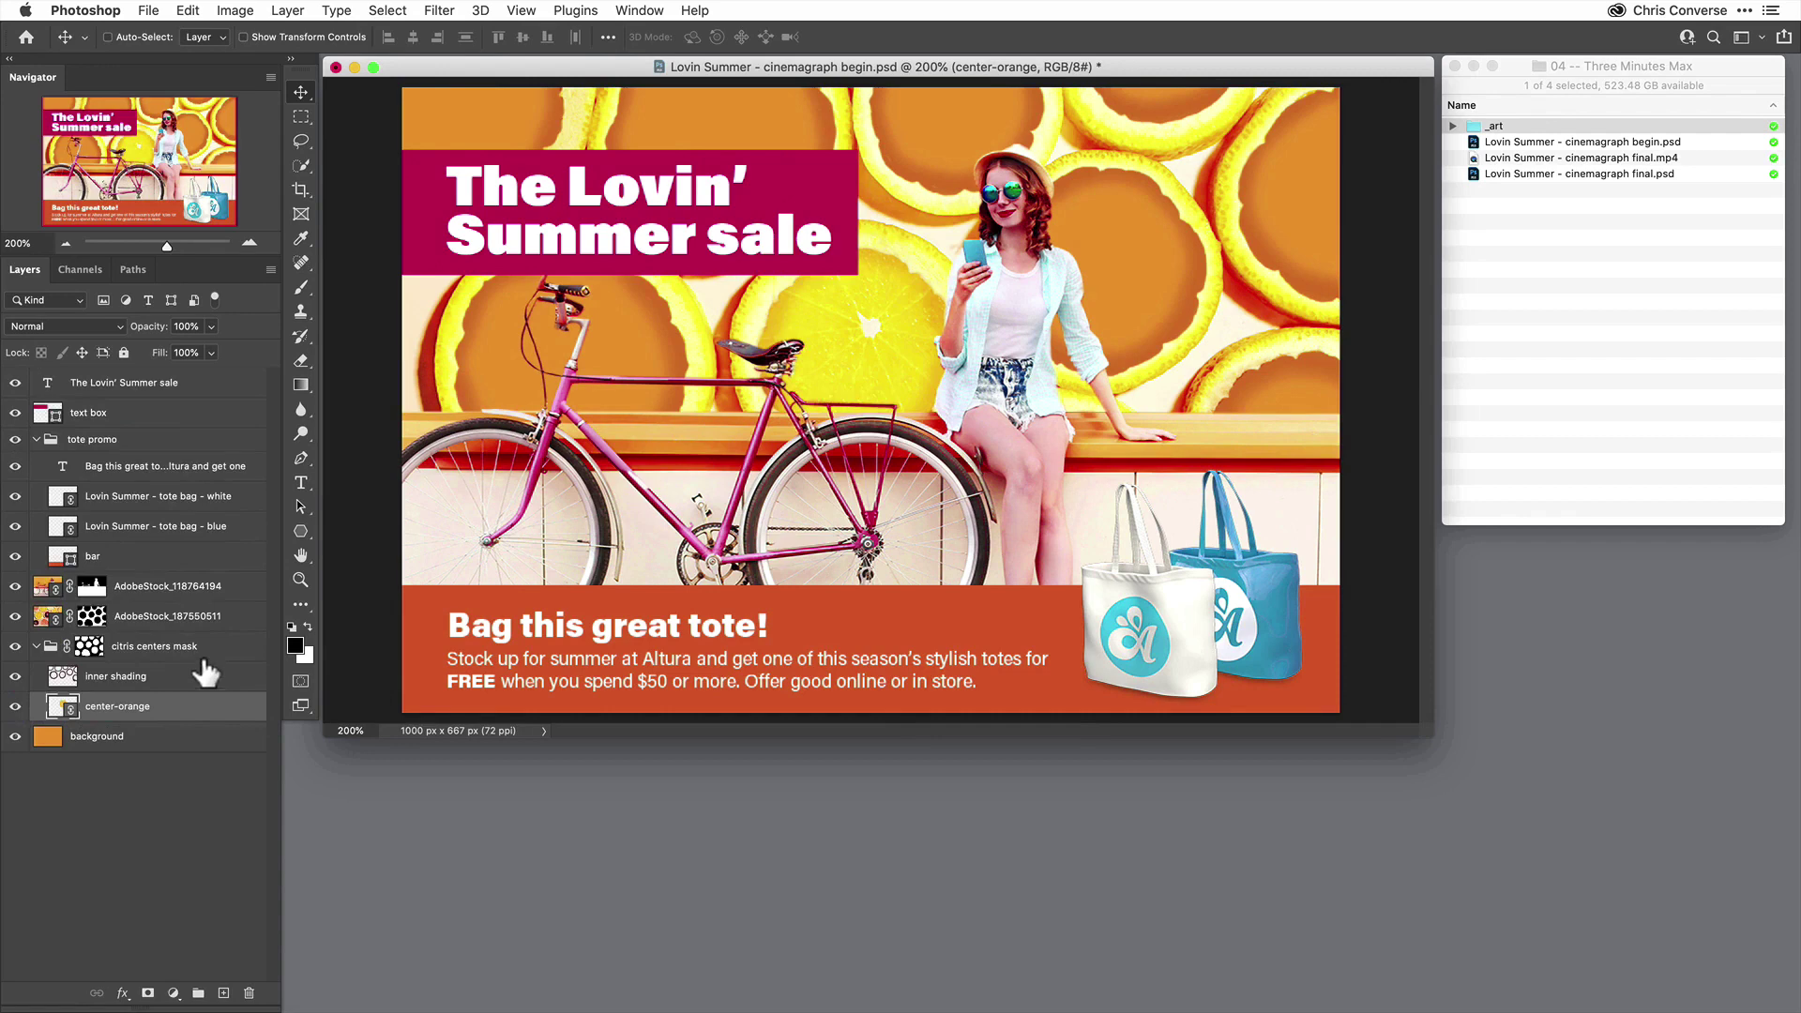
{"action": "left_click_drag", "start_coordinate": [852, 364], "coordinate": [1086, 313]}
- Open the Timeline panel from the Window menu and dock it below the banner
{"action": "left_click", "coordinate": [655, 13]}
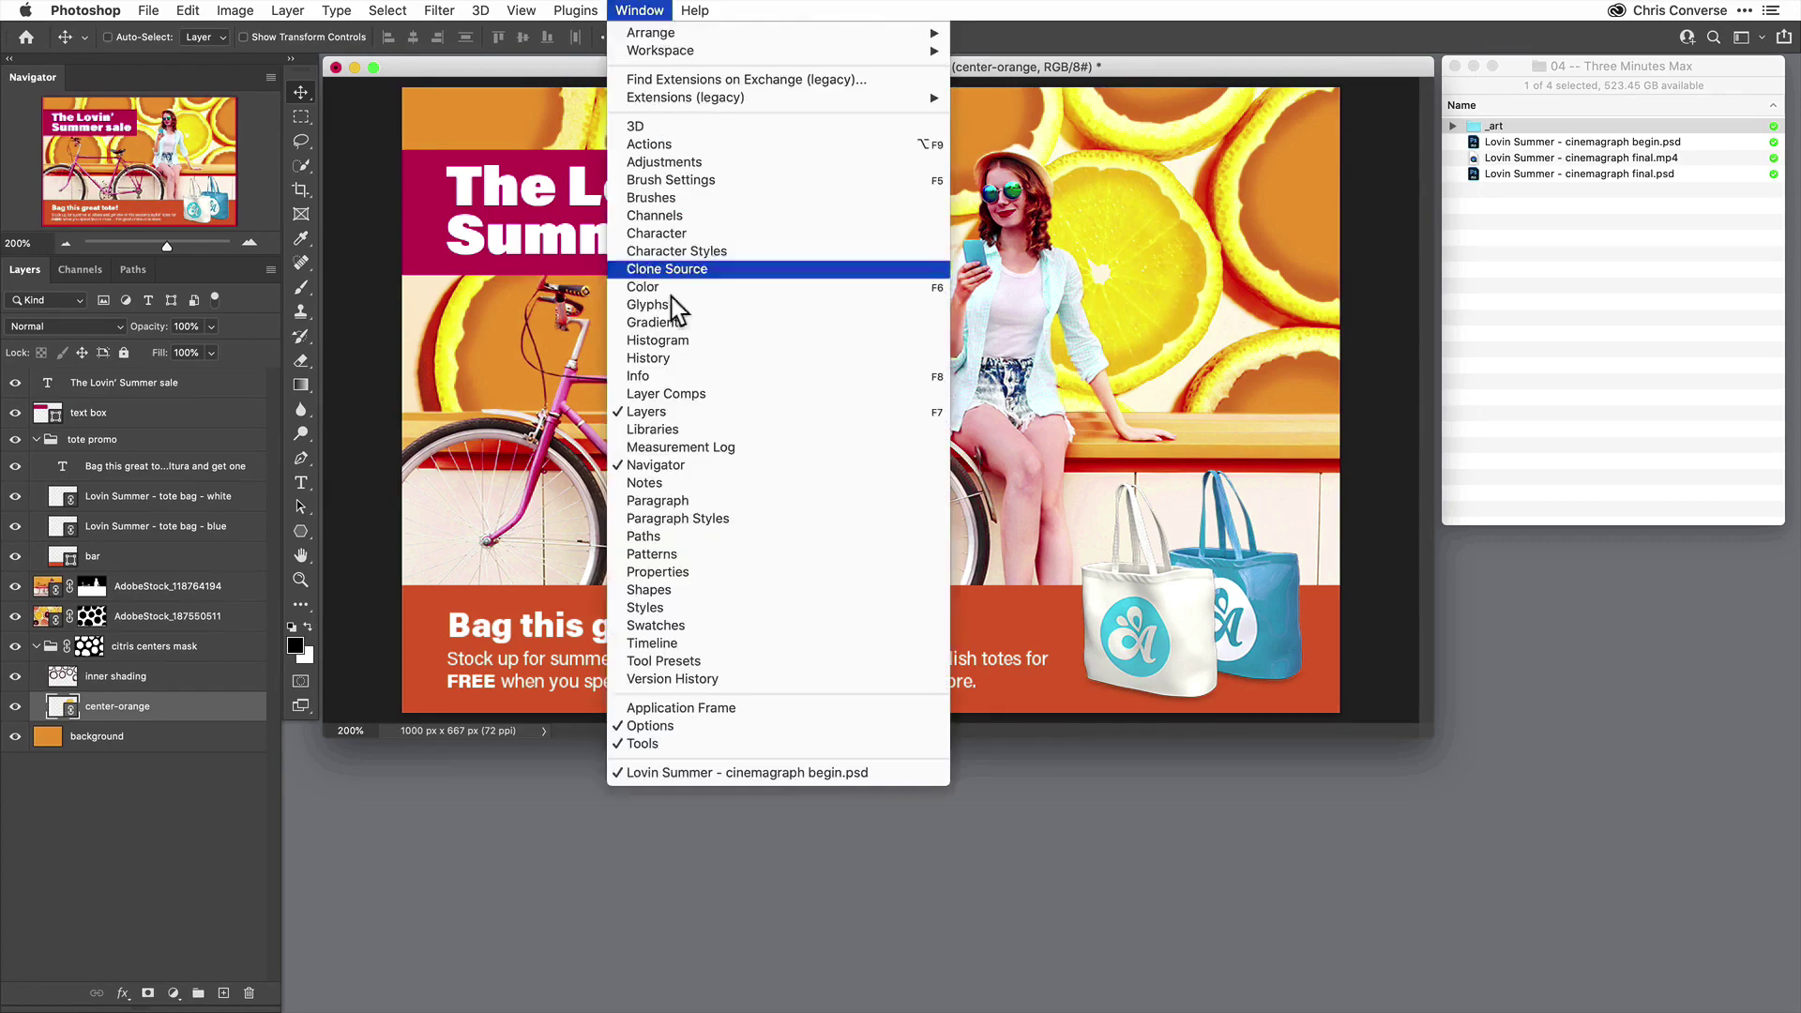
{"action": "left_click", "coordinate": [768, 641]}
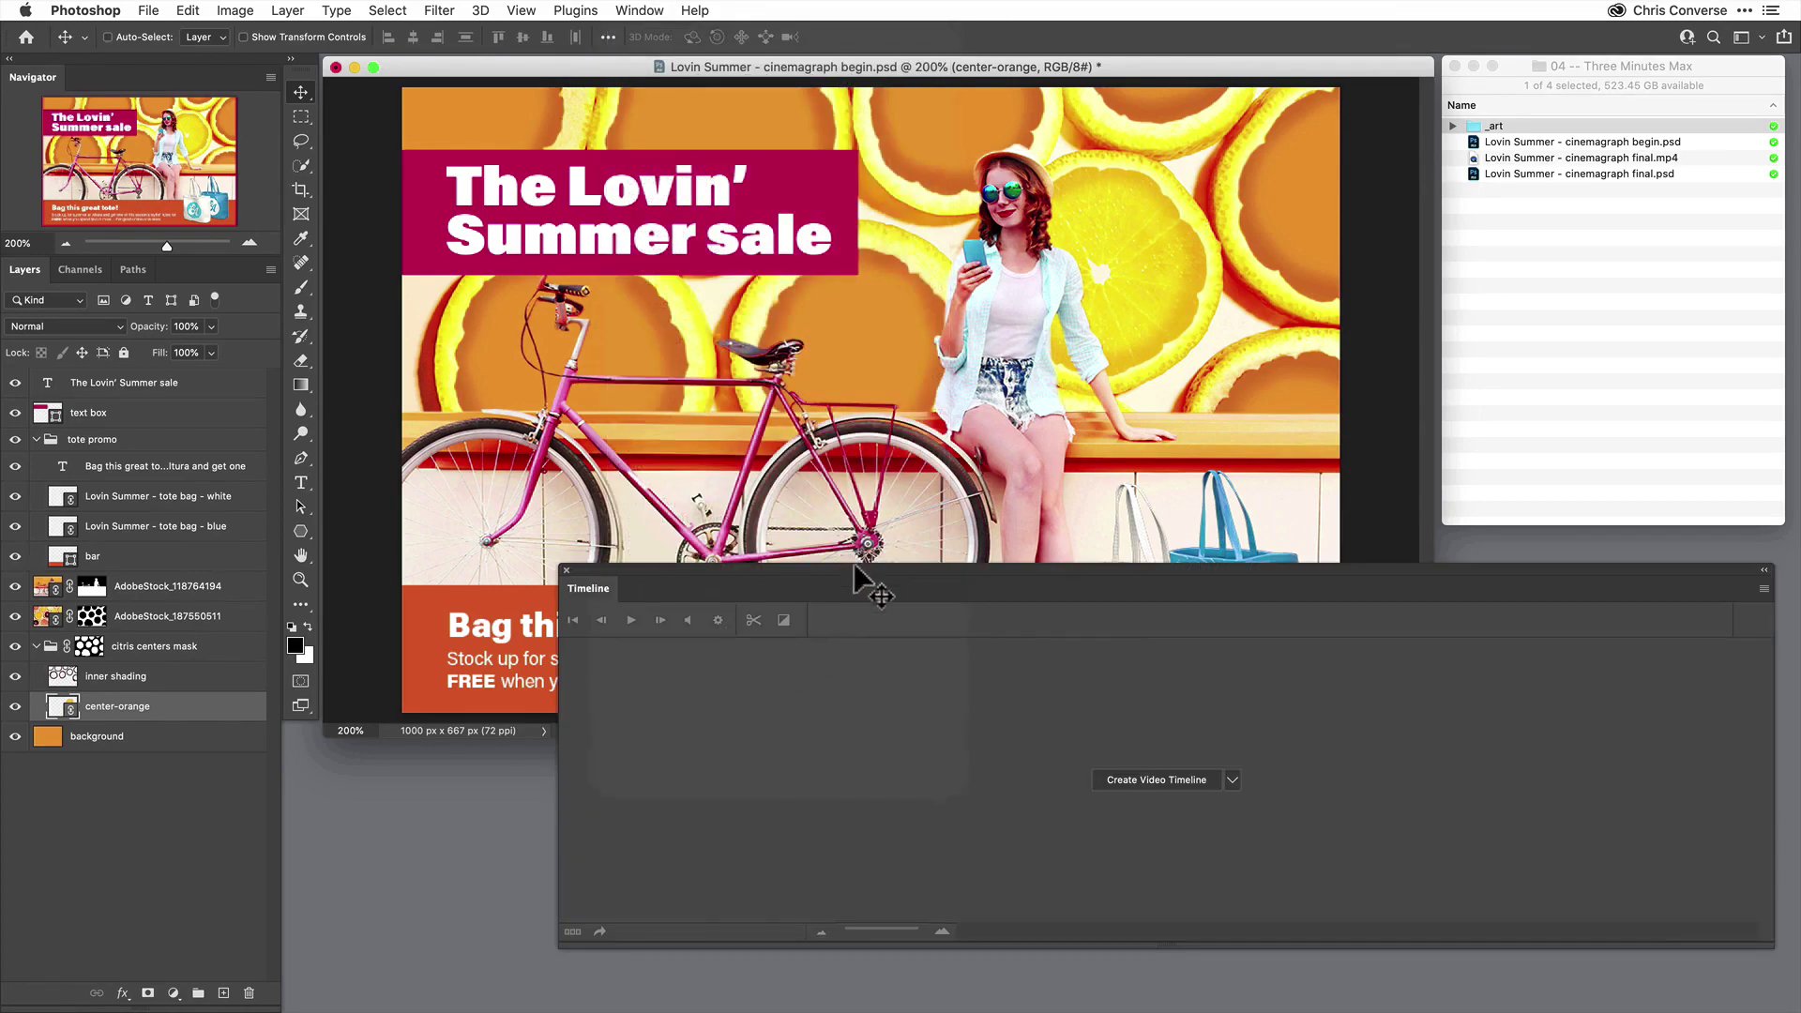
{"action": "mouse_move", "coordinate": [856, 572]}
{"action": "left_mouse_down"}
{"action": "mouse_move", "coordinate": [812, 589]}
{"action": "mouse_move", "coordinate": [842, 553]}
{"action": "mouse_move", "coordinate": [864, 564]}
{"action": "left_mouse_up"}
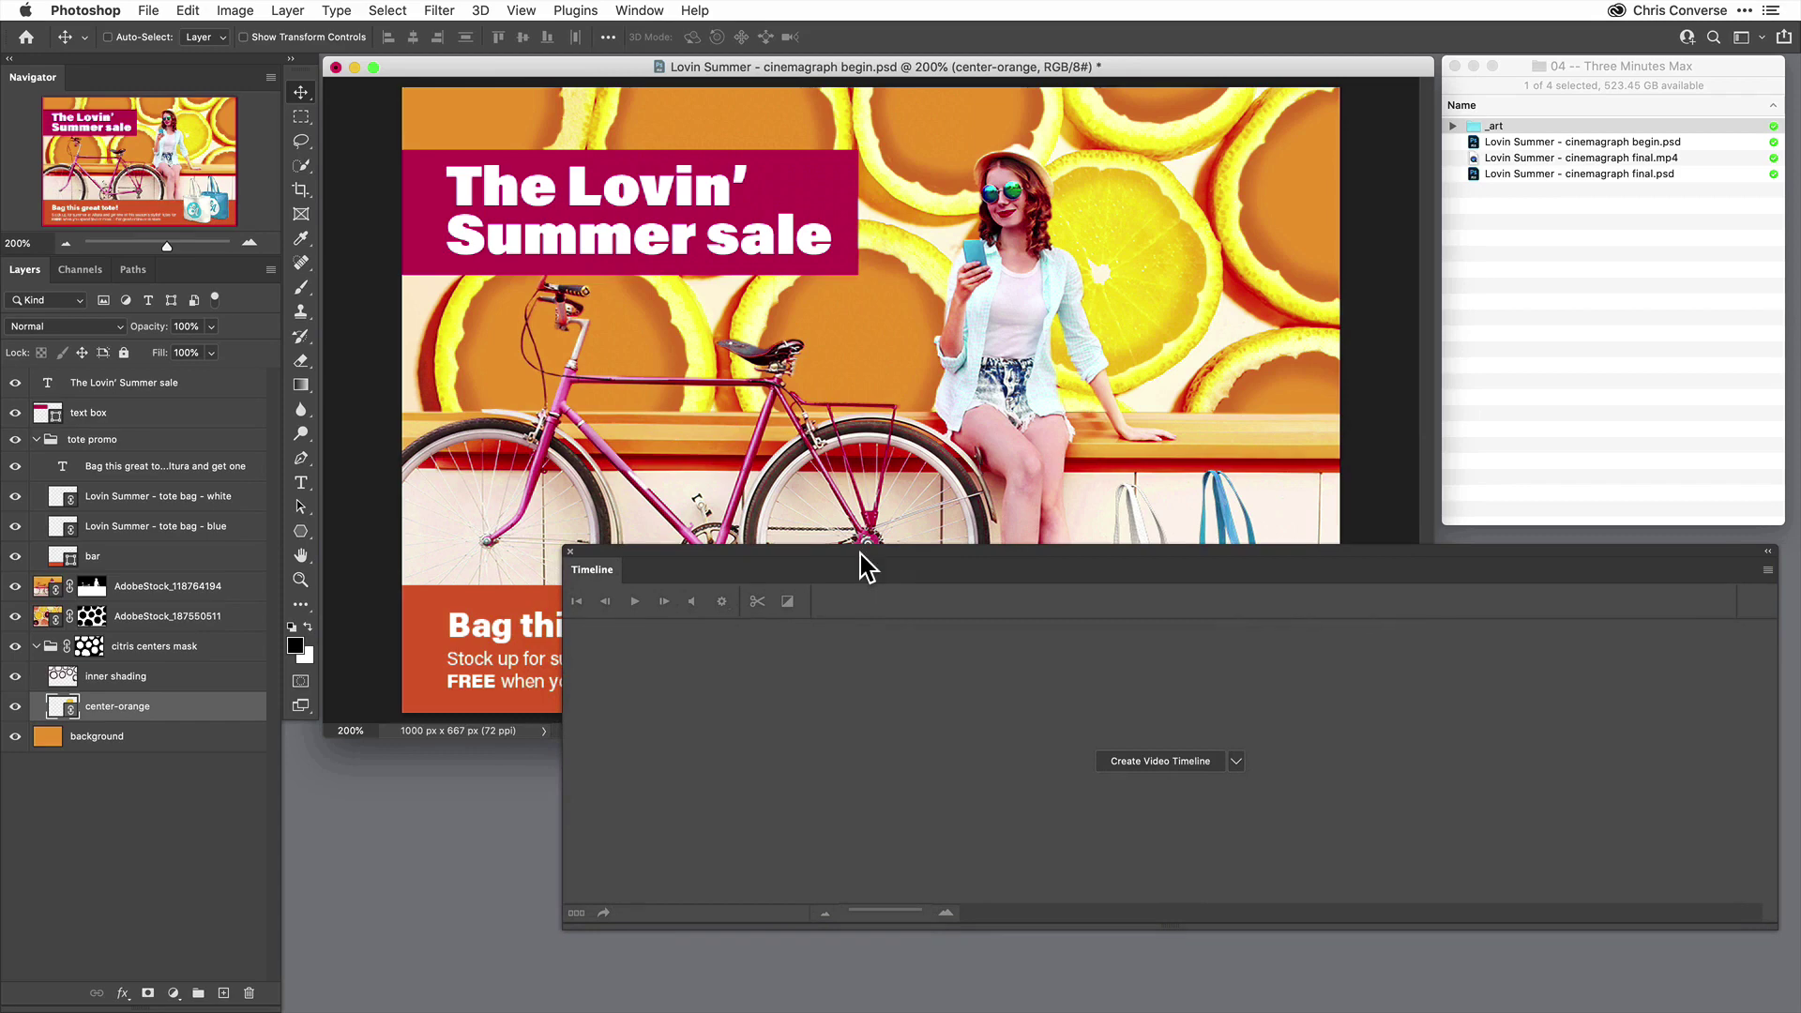
- Create a video timeline and expand the citris centers group and center-orange track properties
{"action": "left_click", "coordinate": [1149, 760]}
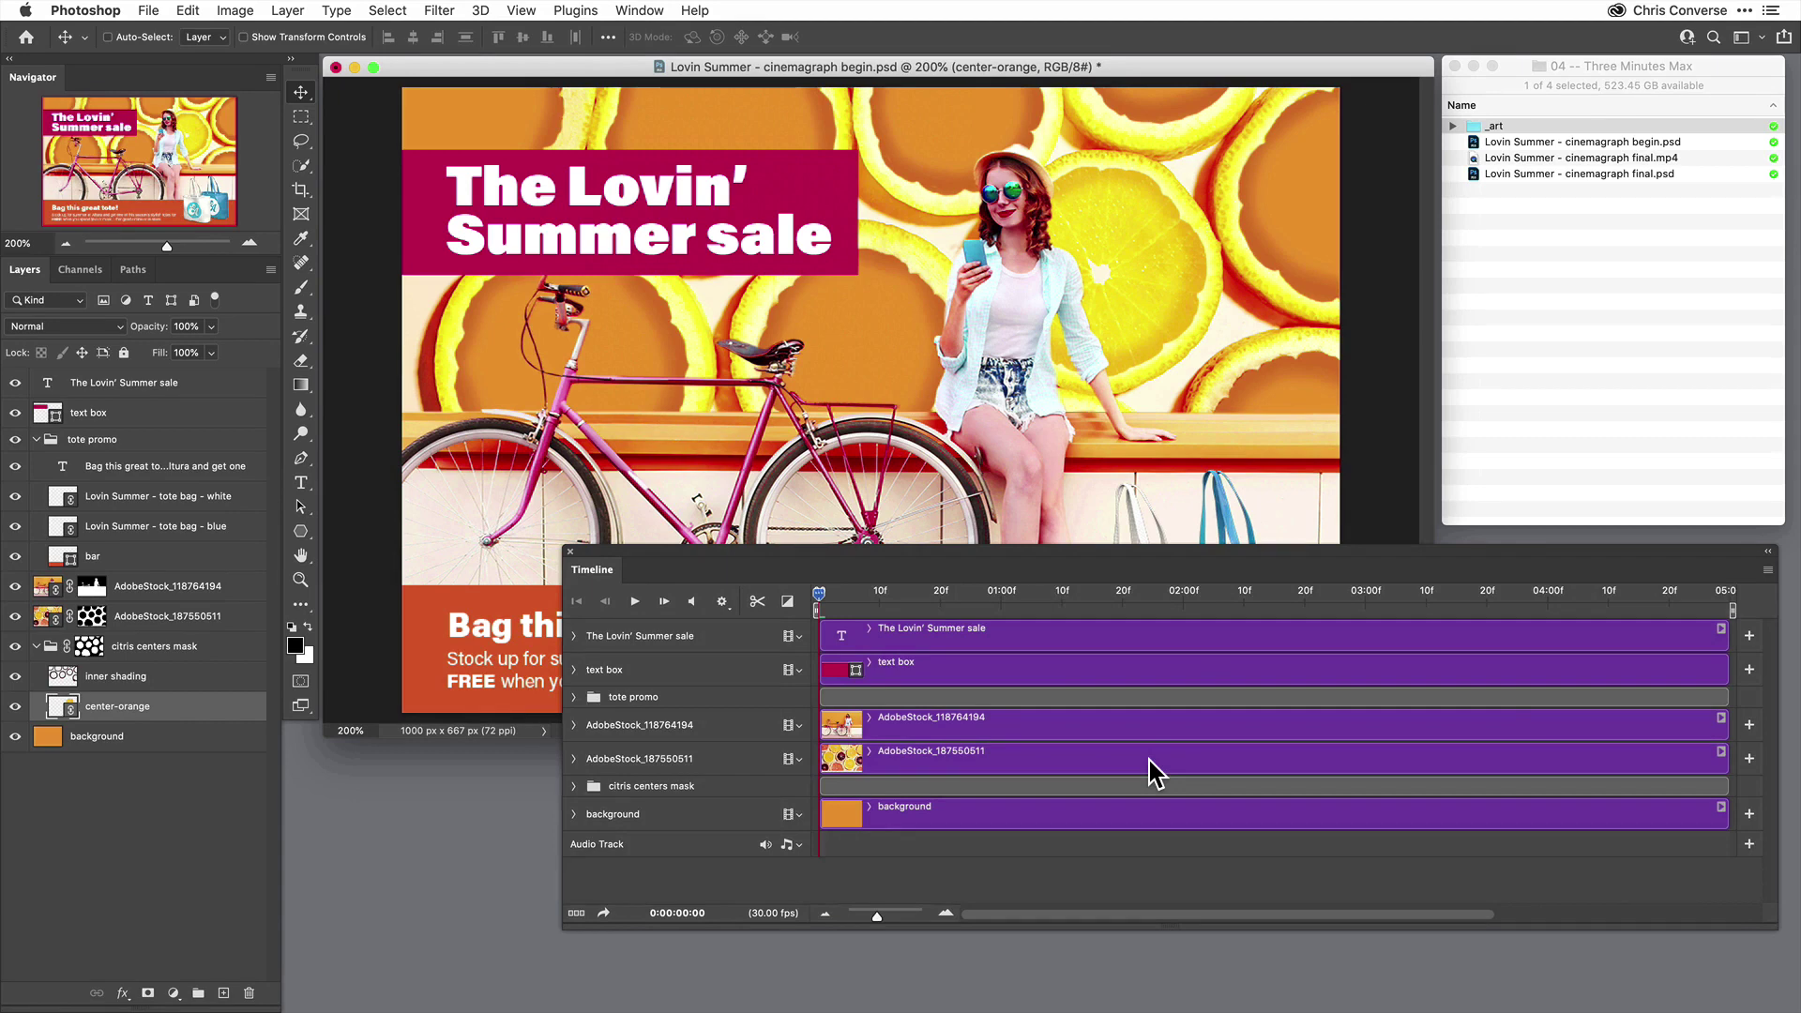
{"action": "left_click_drag", "start_coordinate": [933, 550], "coordinate": [924, 532]}
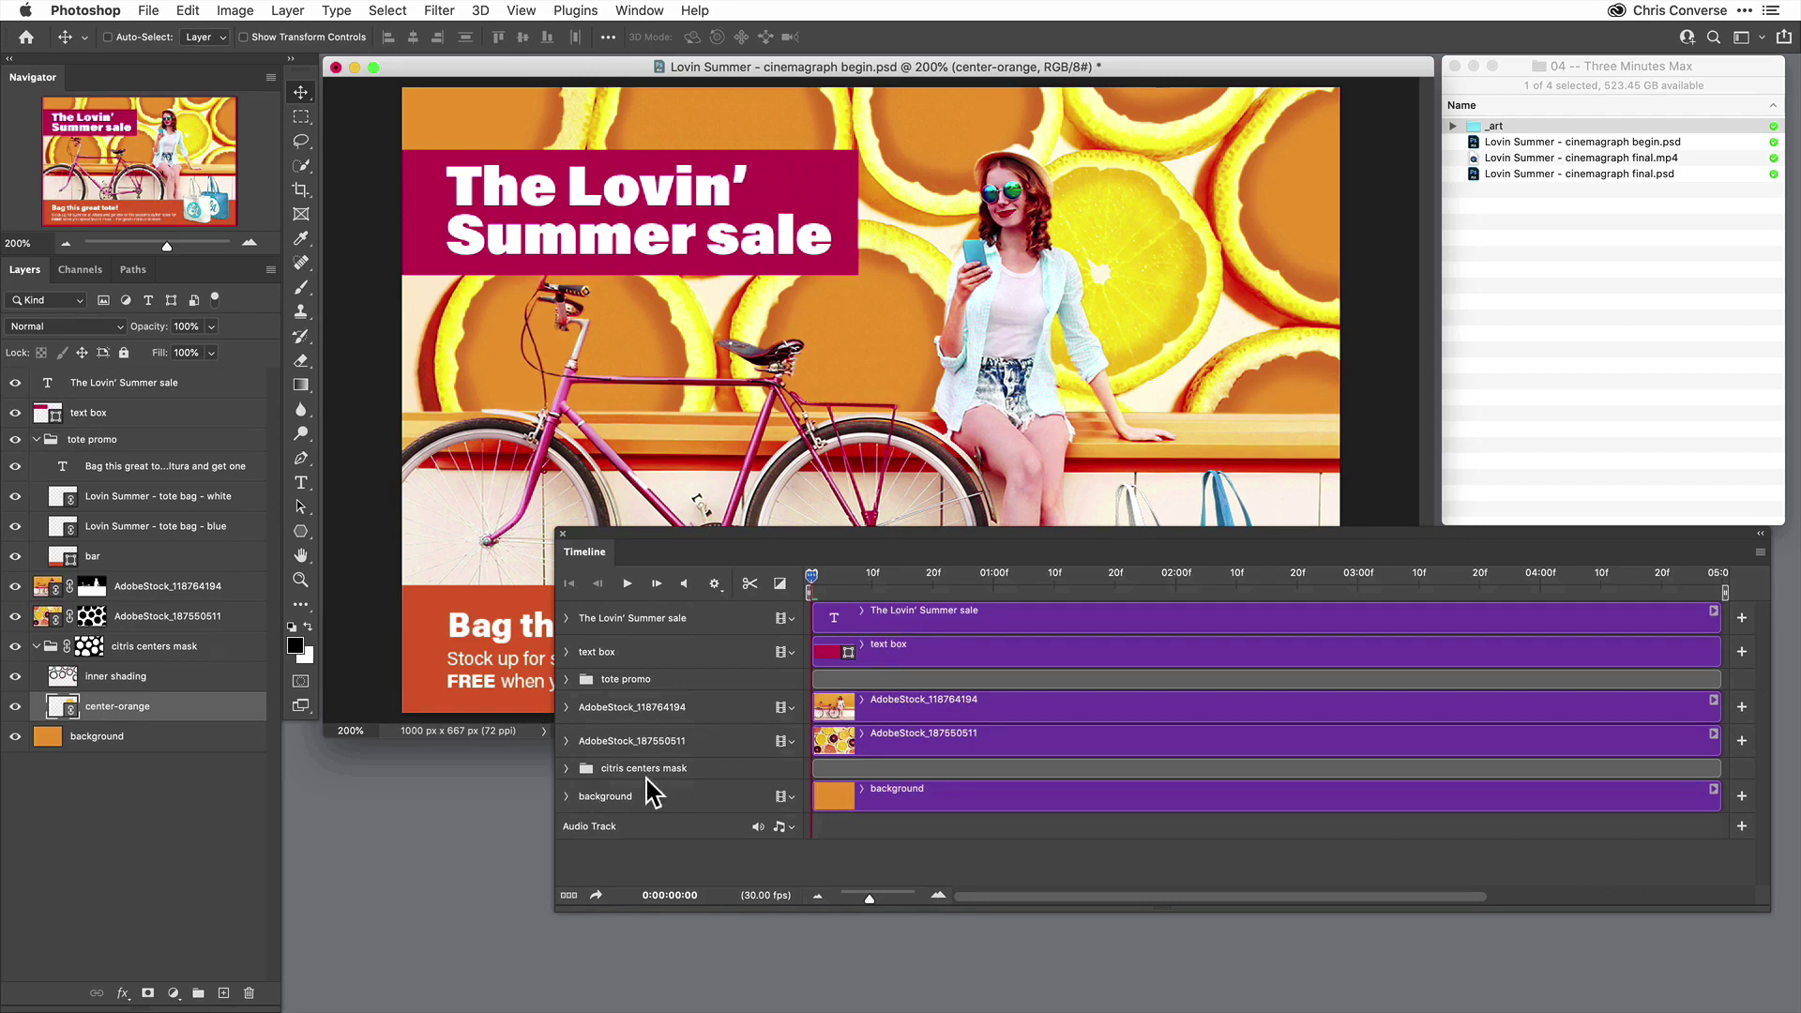
{"action": "left_click", "coordinate": [568, 768]}
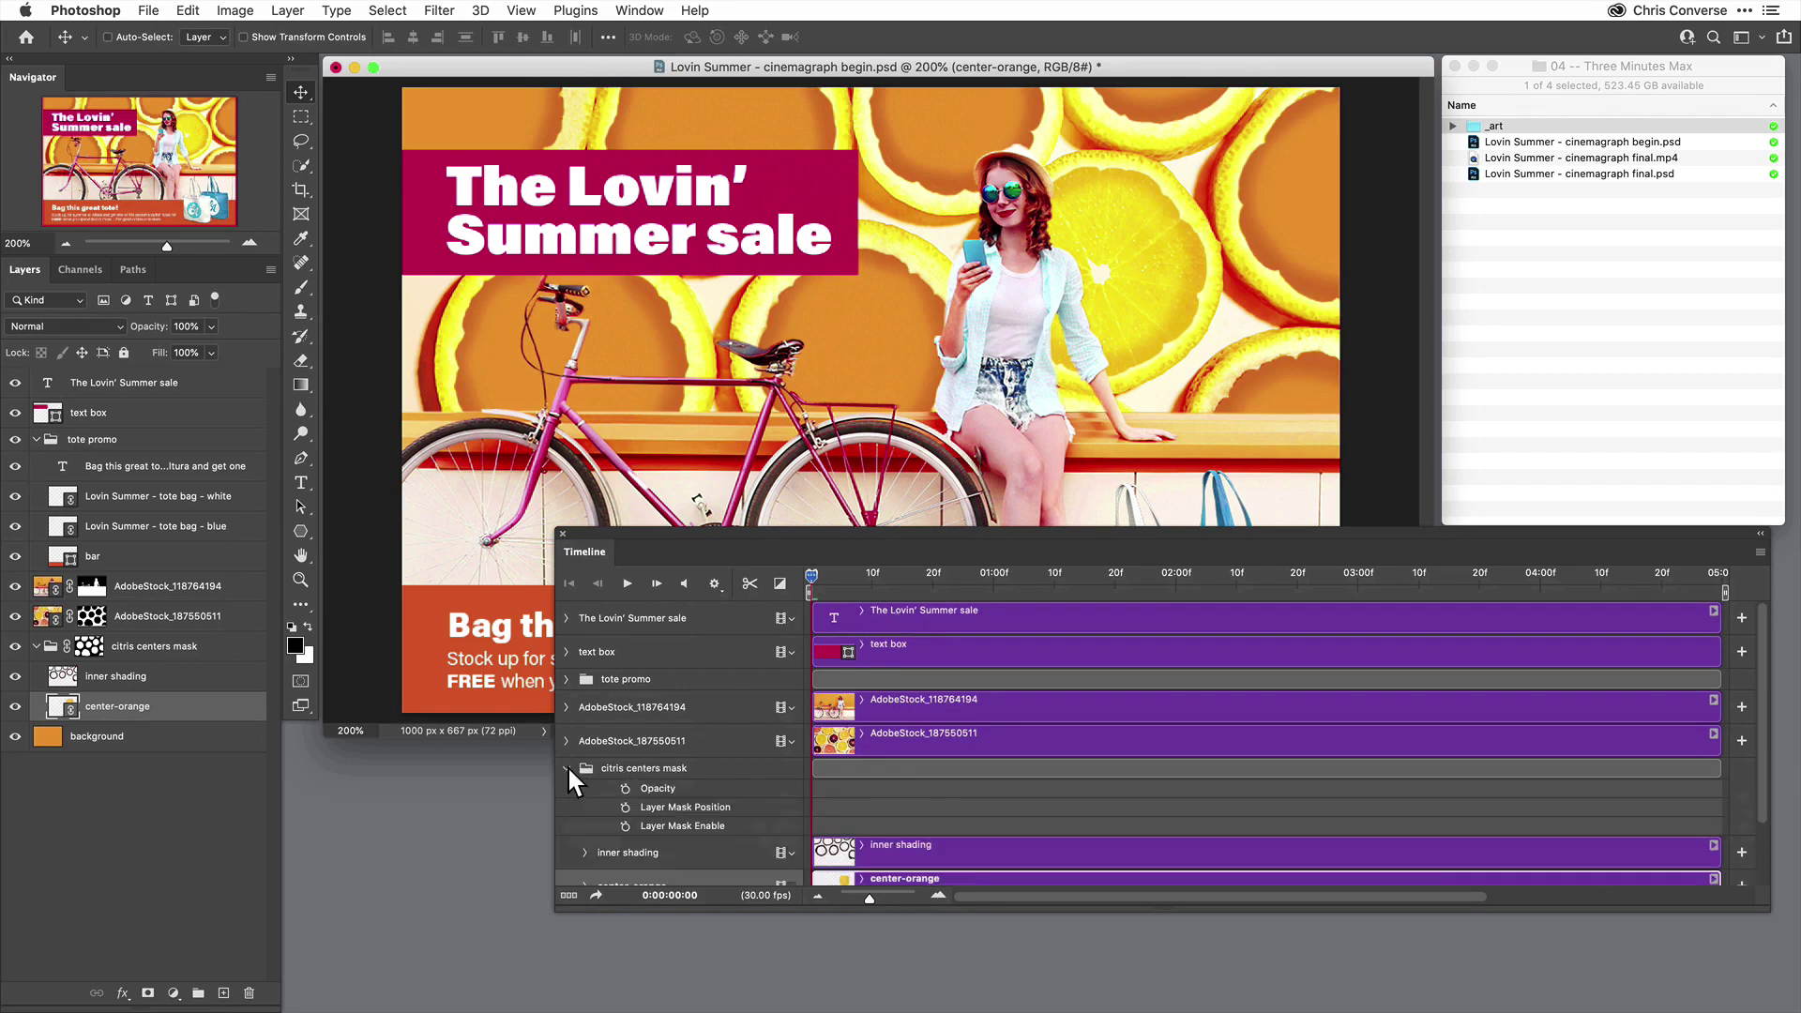
{"action": "scroll", "coordinate": [908, 803], "scroll_direction": "down", "scroll_amount": 3}
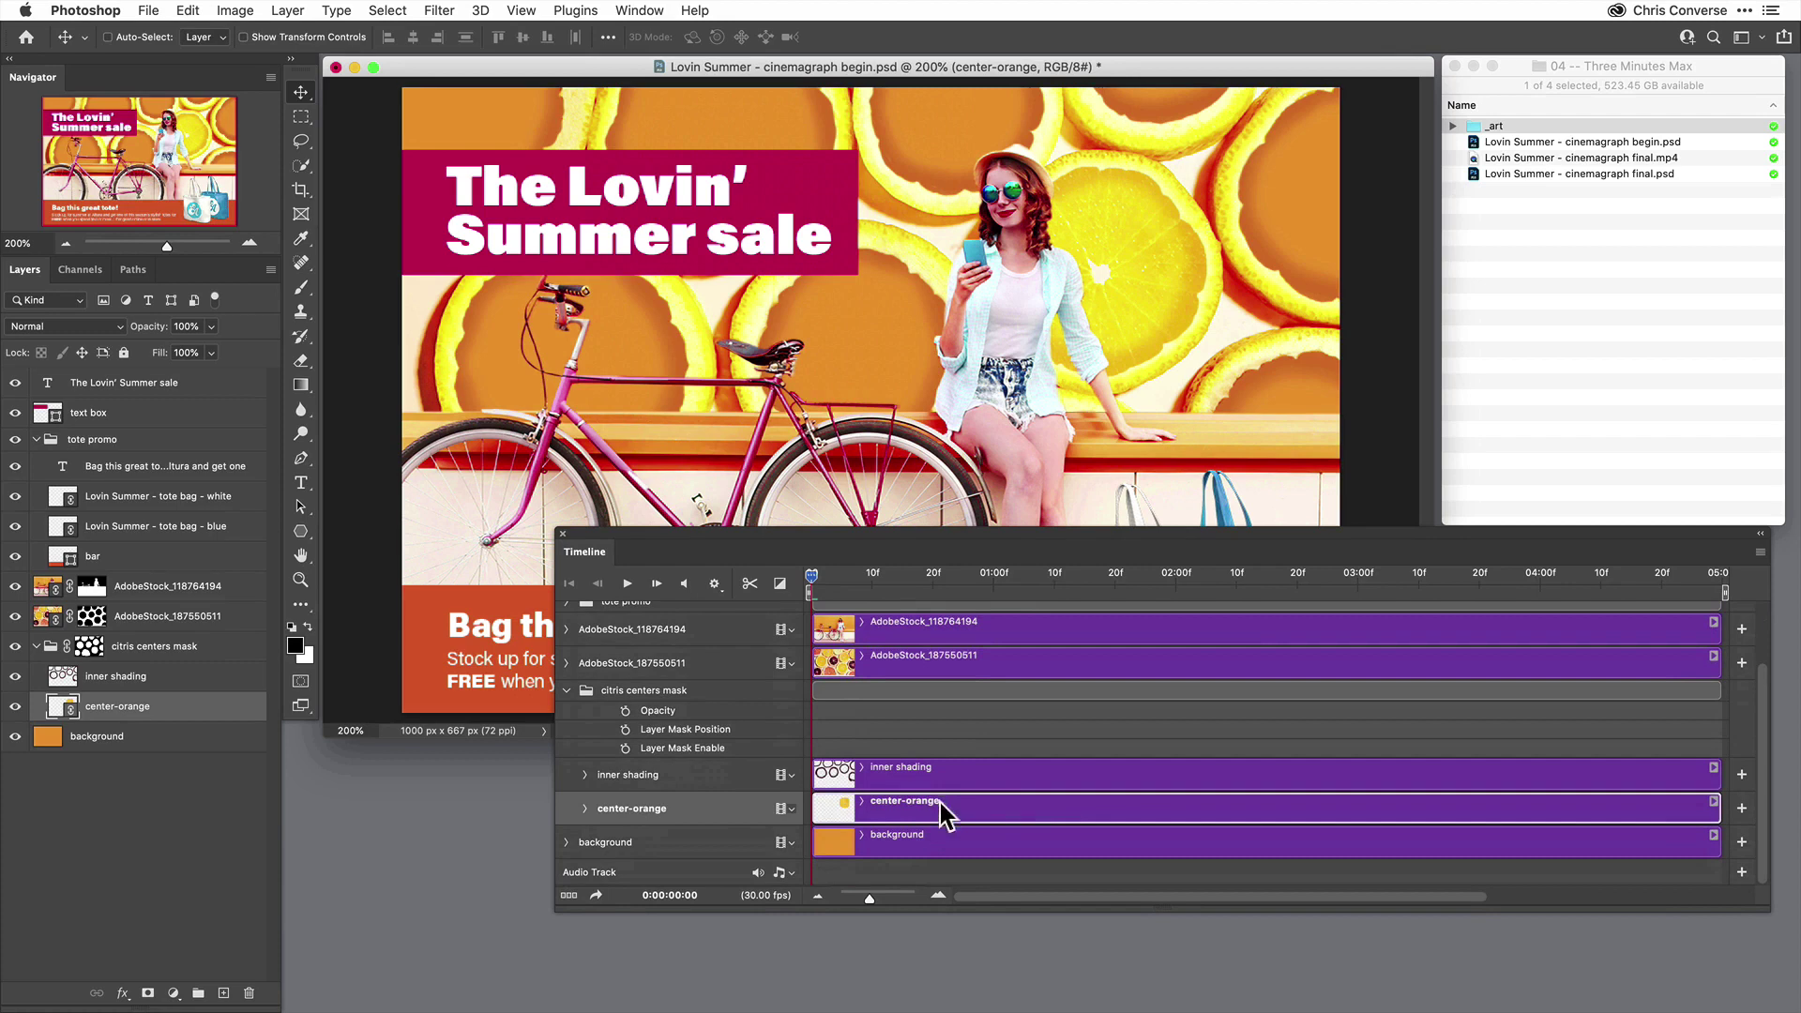
{"action": "left_click", "coordinate": [585, 809]}
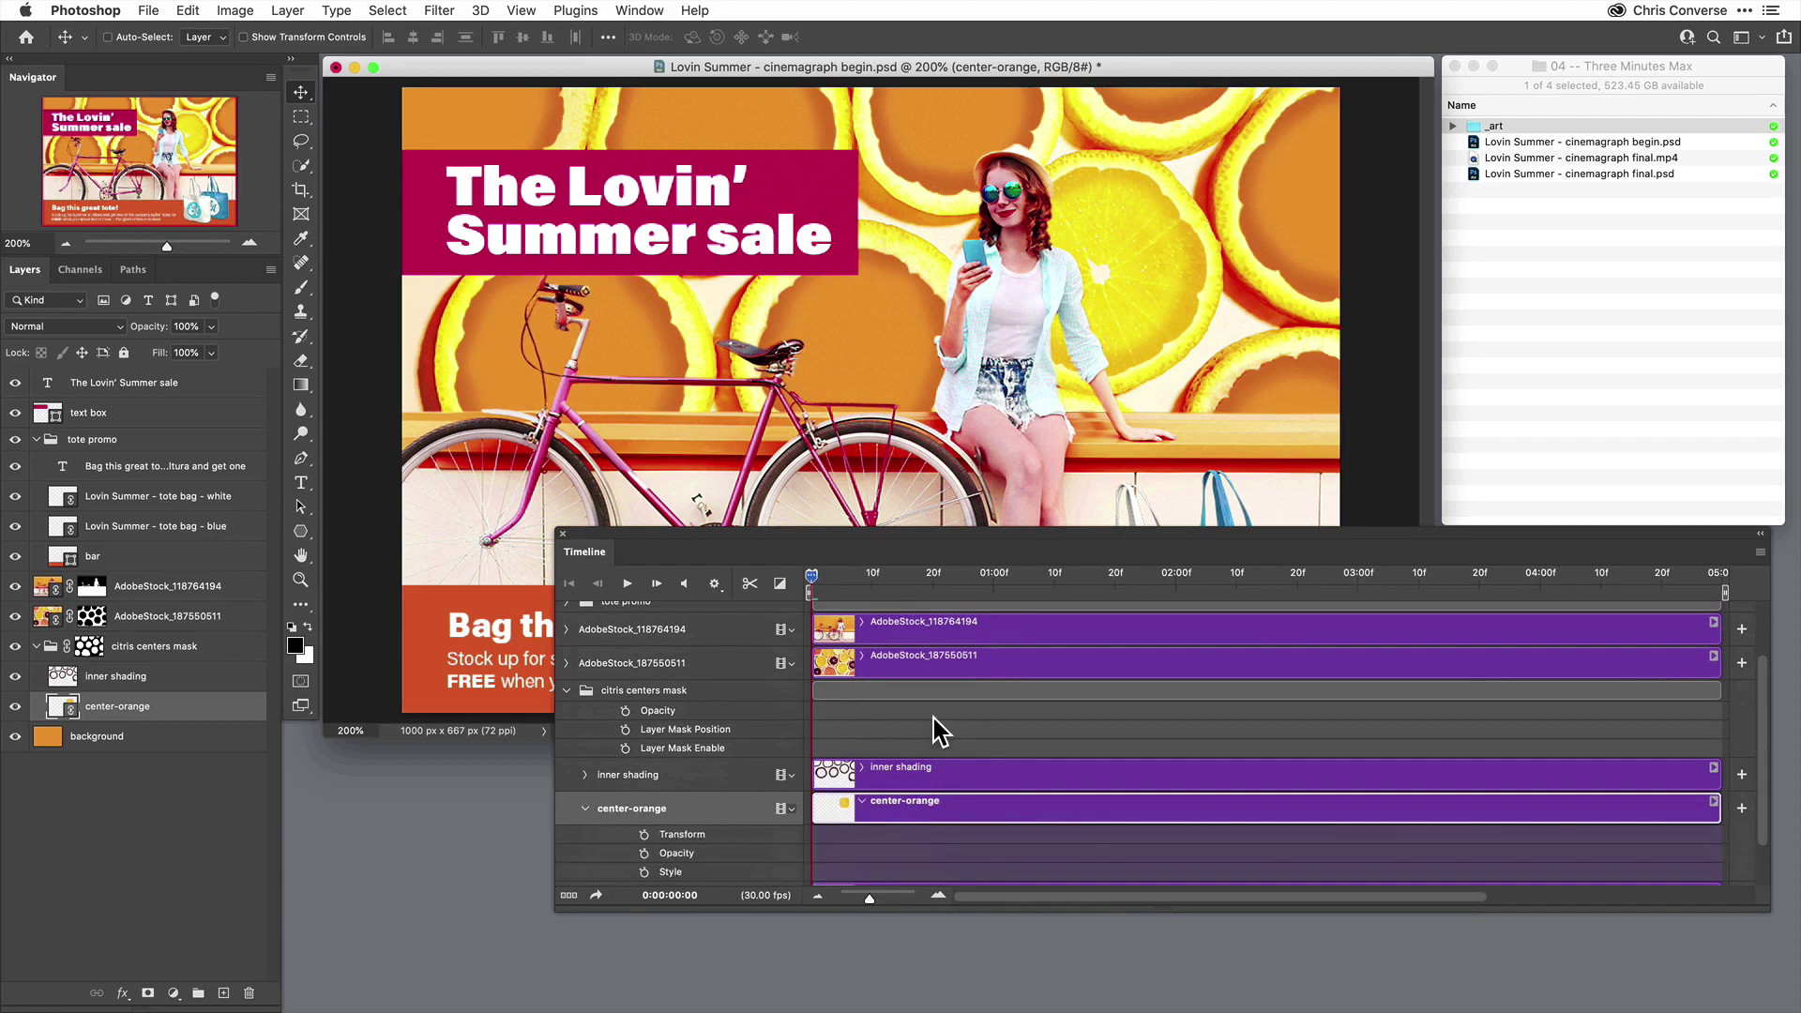
{"action": "scroll", "coordinate": [932, 719], "scroll_direction": "down", "scroll_amount": 2}
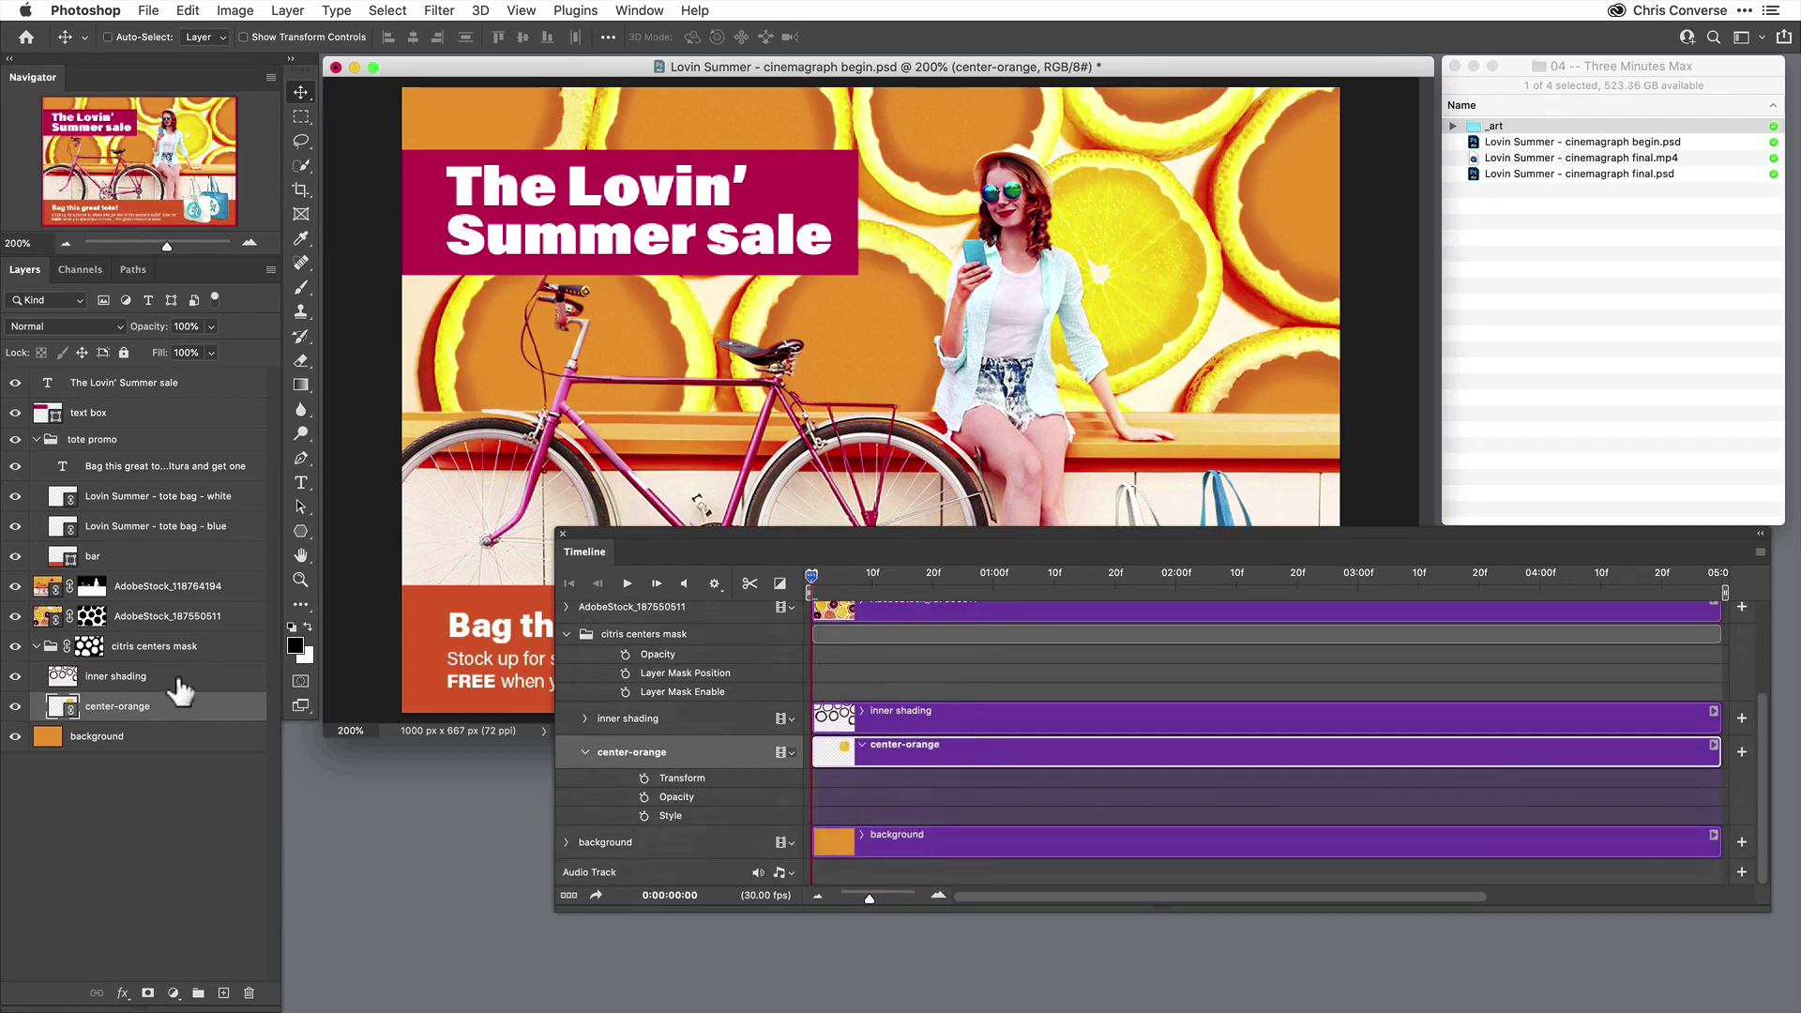
- Add center-orange Transform keyframes at the timeline's start and end
{"action": "left_click", "coordinate": [645, 778]}
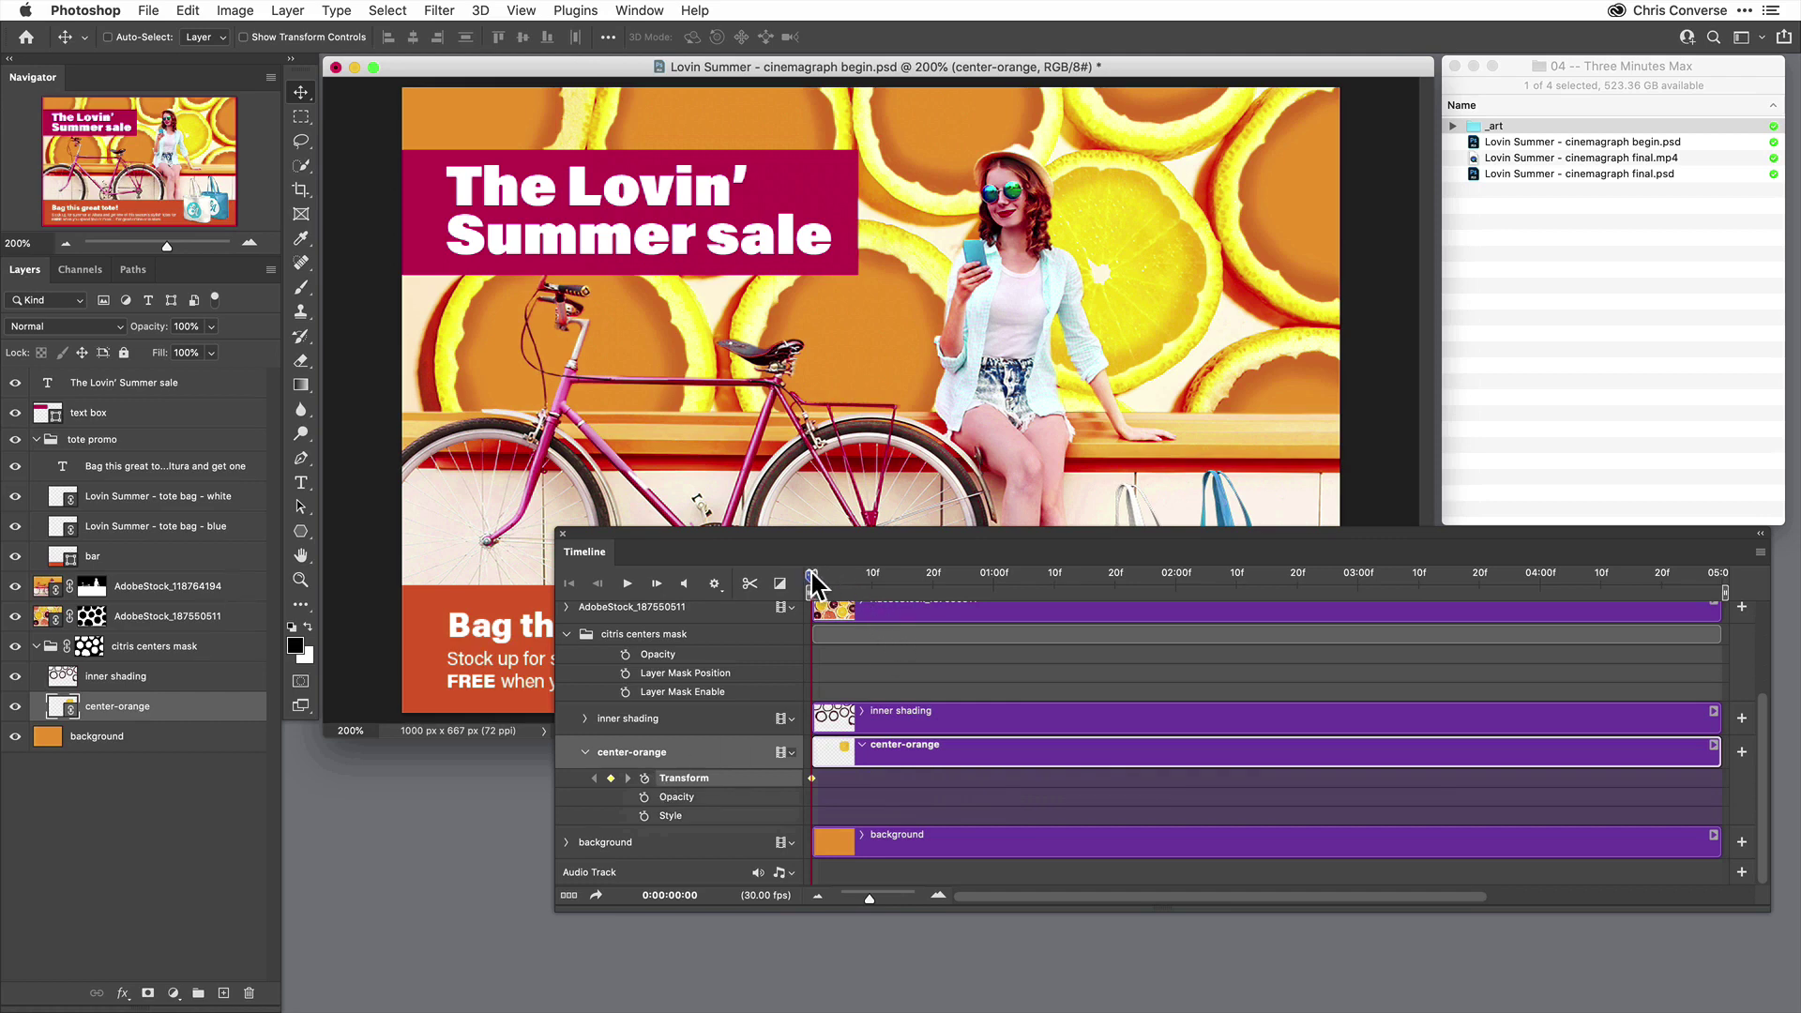
{"action": "left_click_drag", "start_coordinate": [812, 576], "coordinate": [1679, 594]}
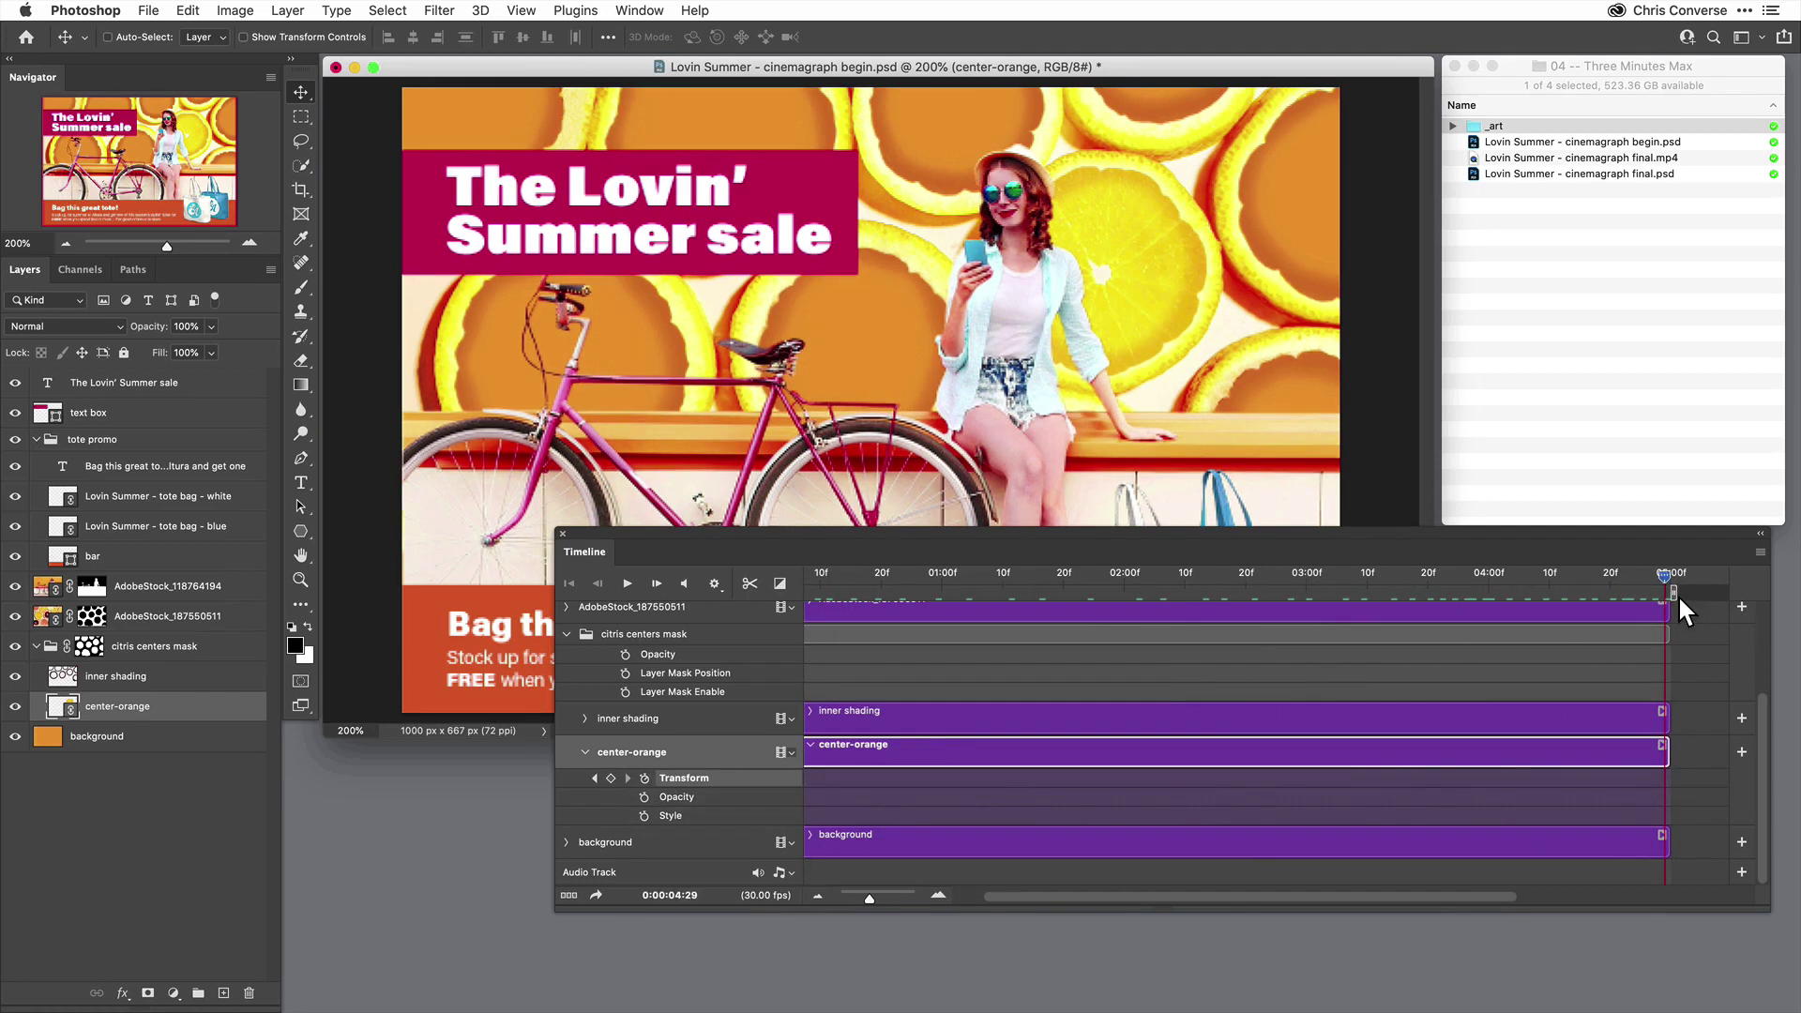
{"action": "left_click", "coordinate": [611, 778]}
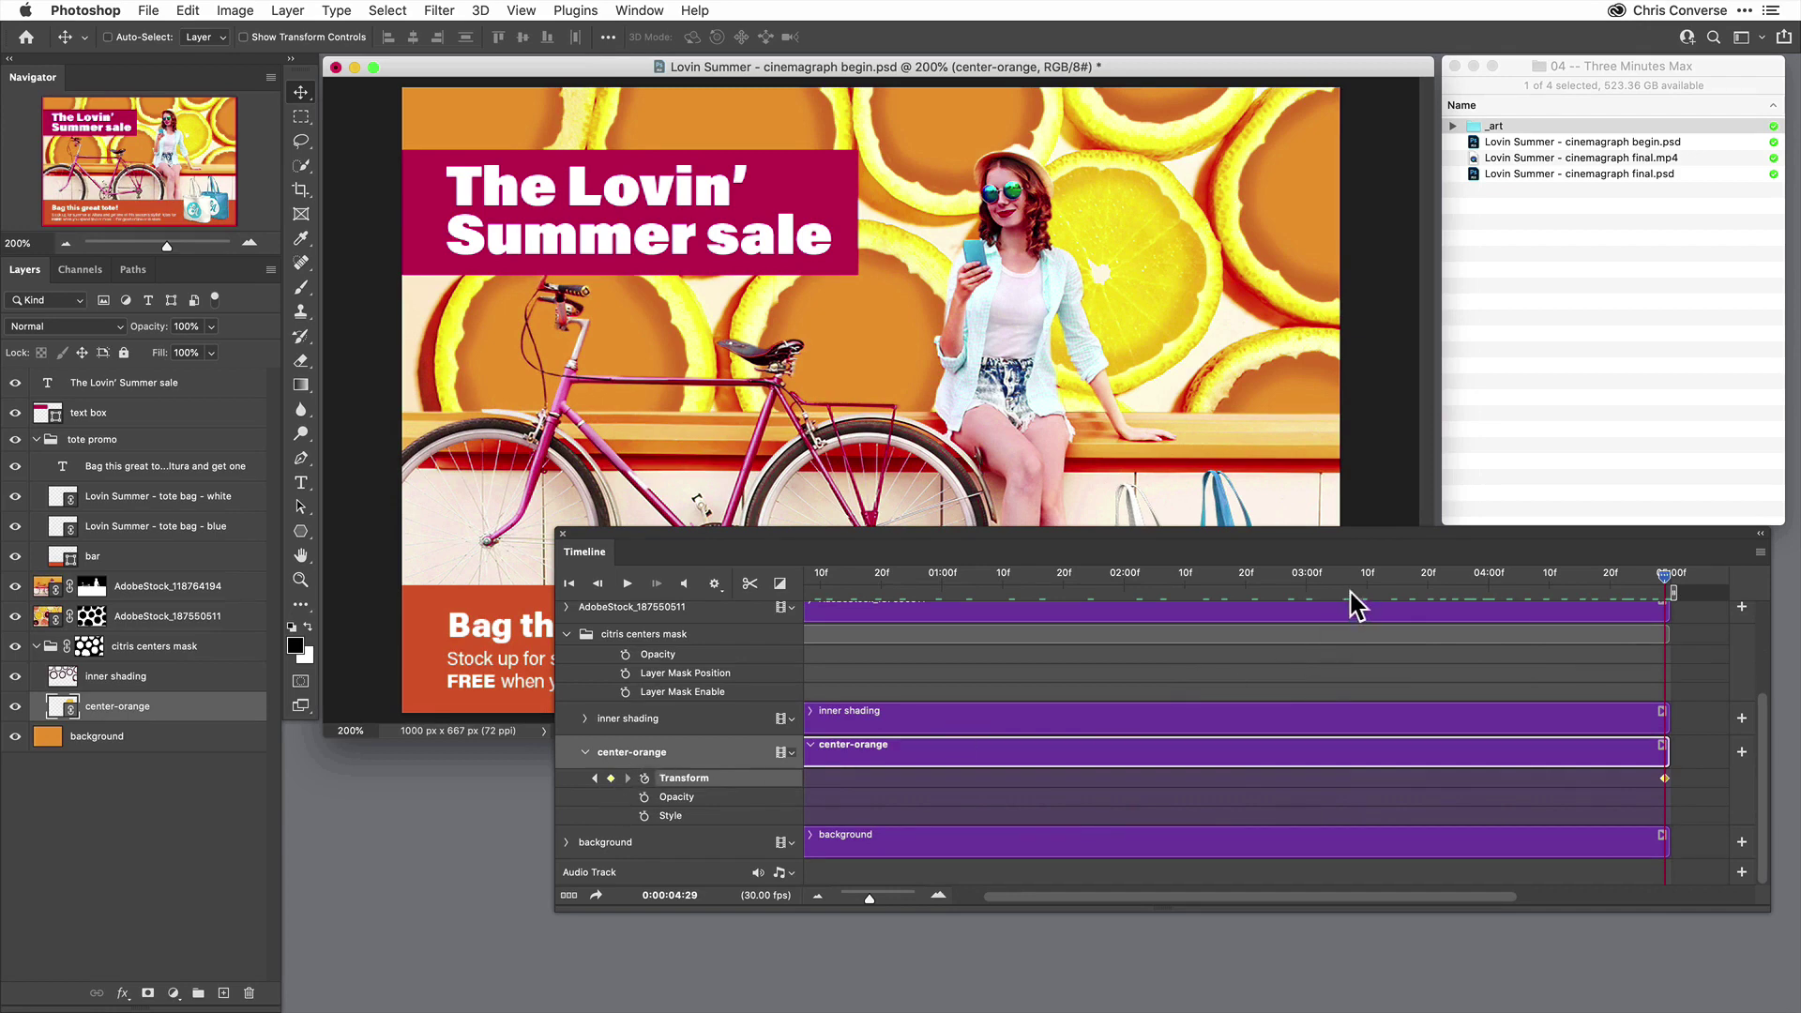
- At 02:16, rotate the orange slice 180° to create a midpoint Transform keyframe
{"action": "left_click_drag", "start_coordinate": [1351, 578], "coordinate": [1218, 576]}
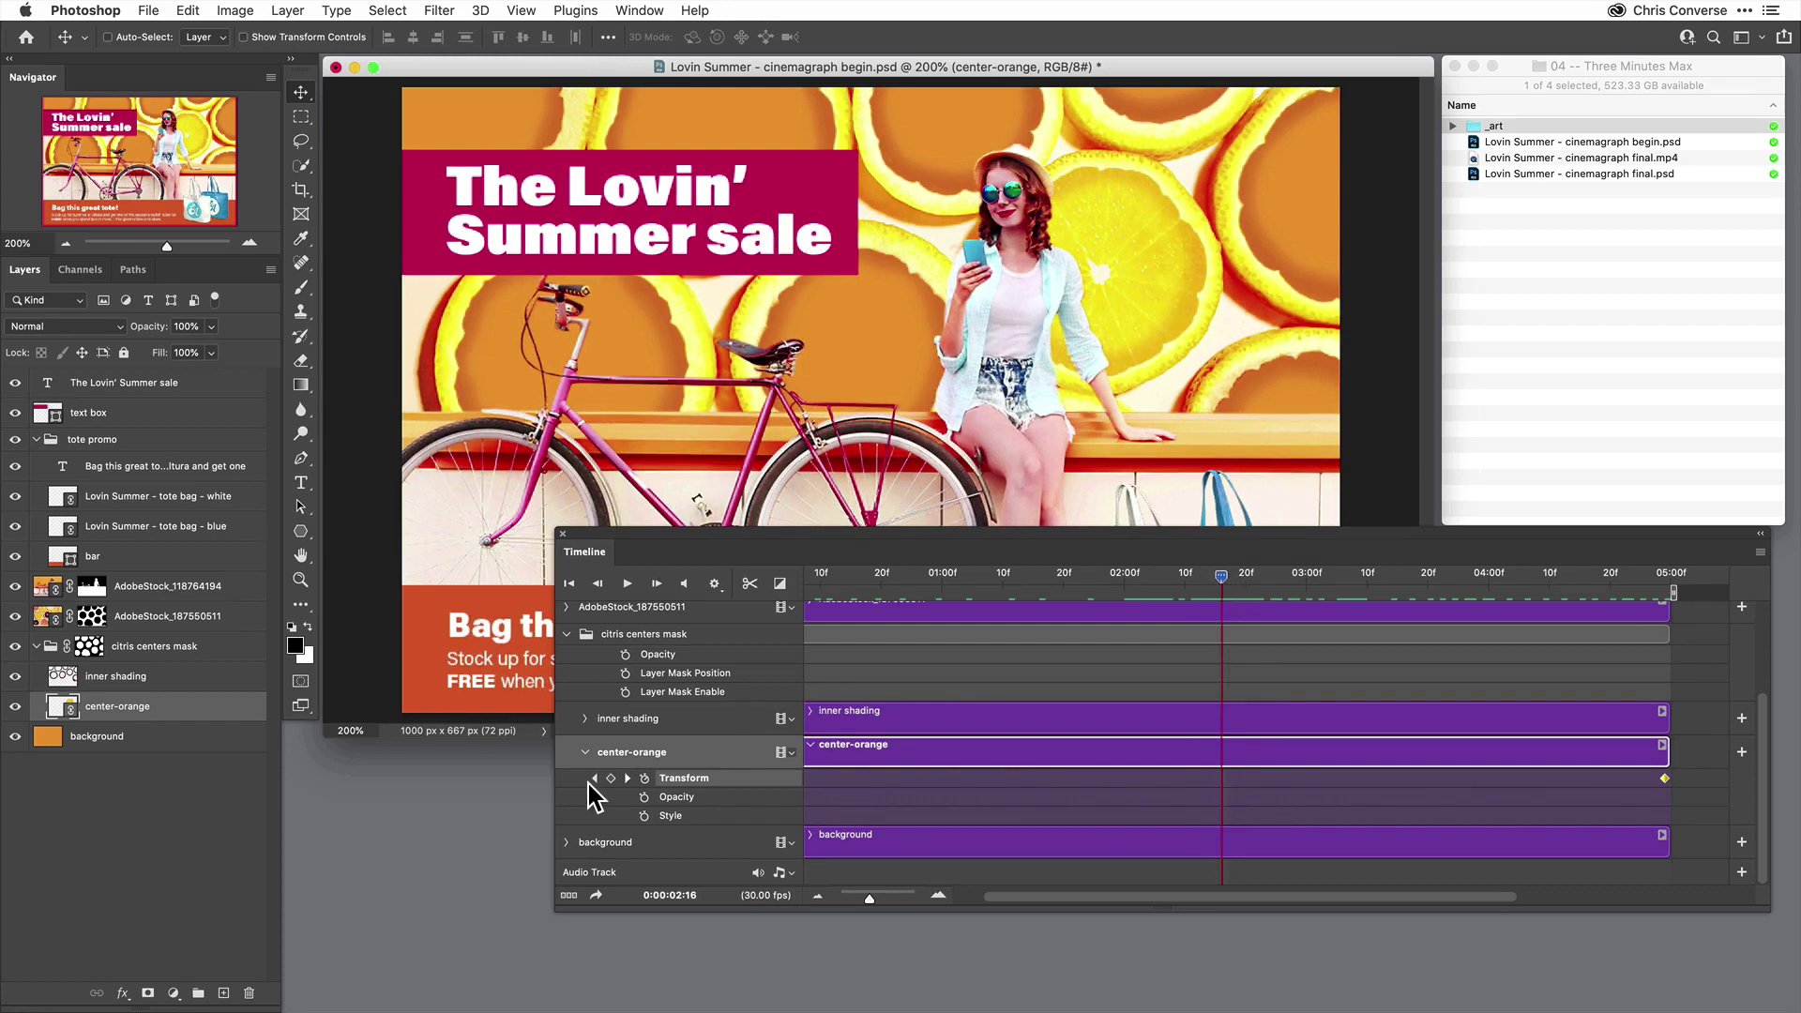
{"action": "key", "text": "super+t"}
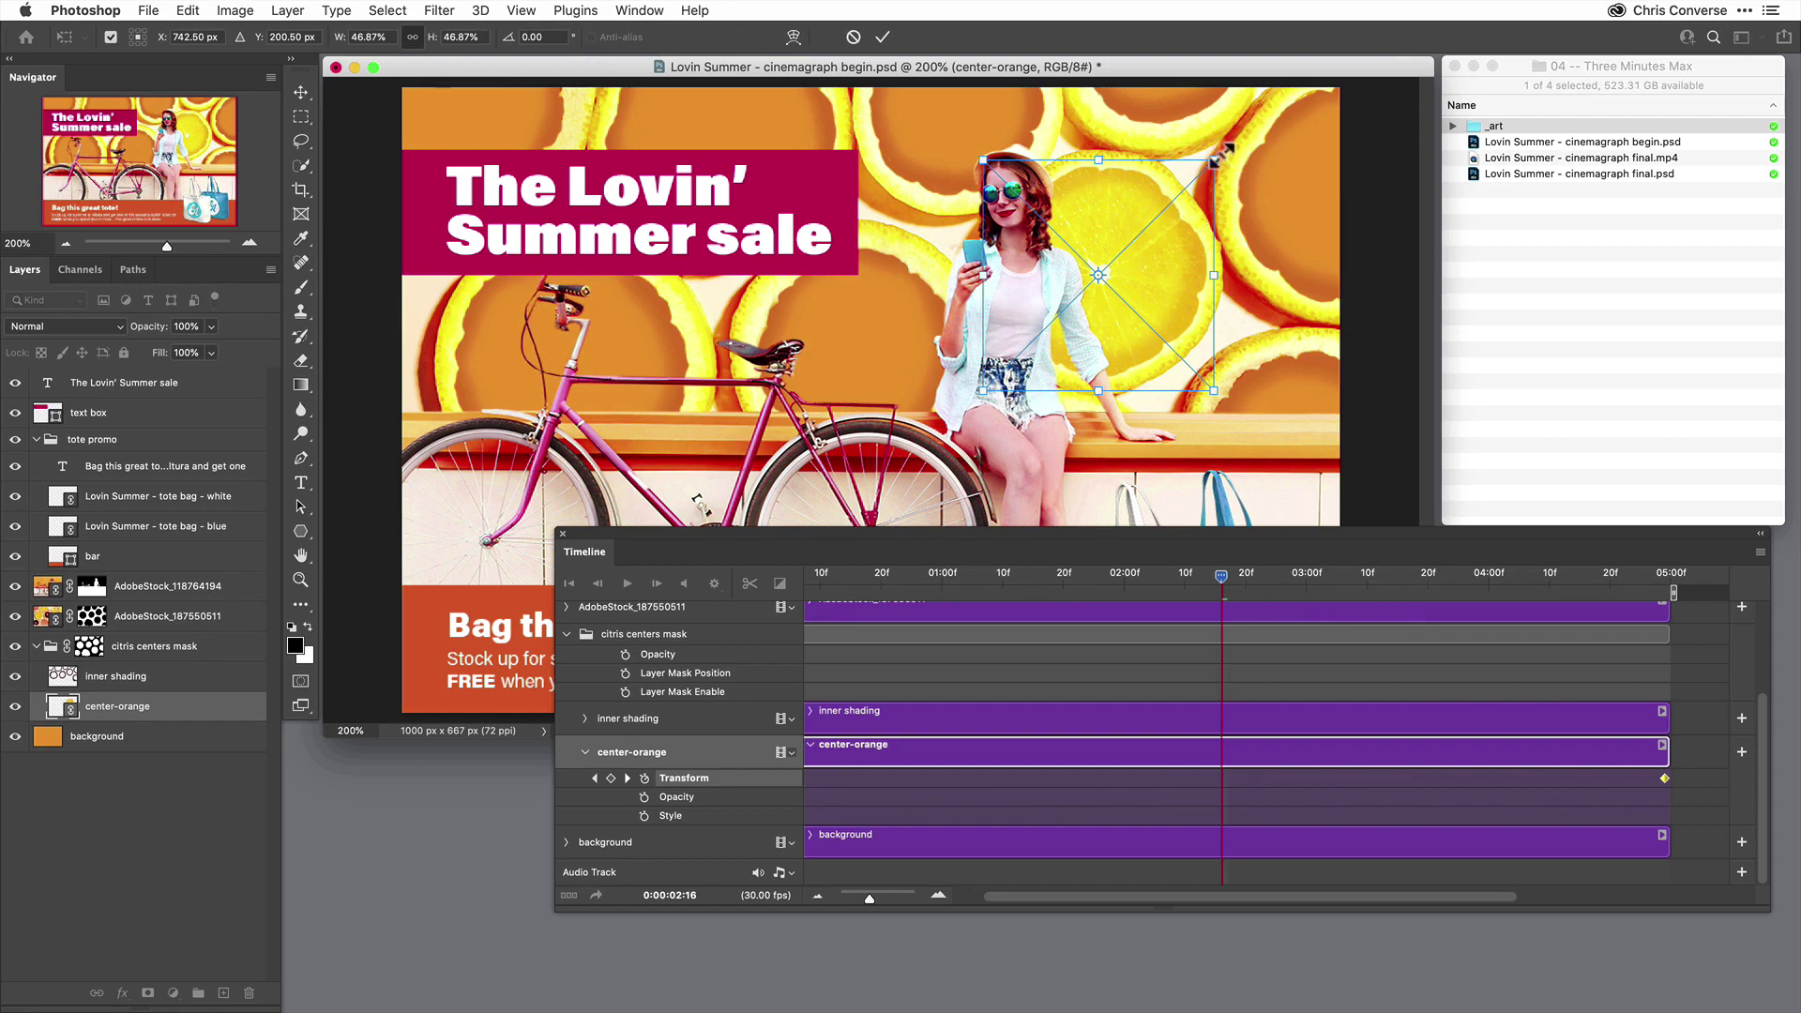
{"action": "left_click_drag", "start_coordinate": [1229, 150], "coordinate": [966, 405]}
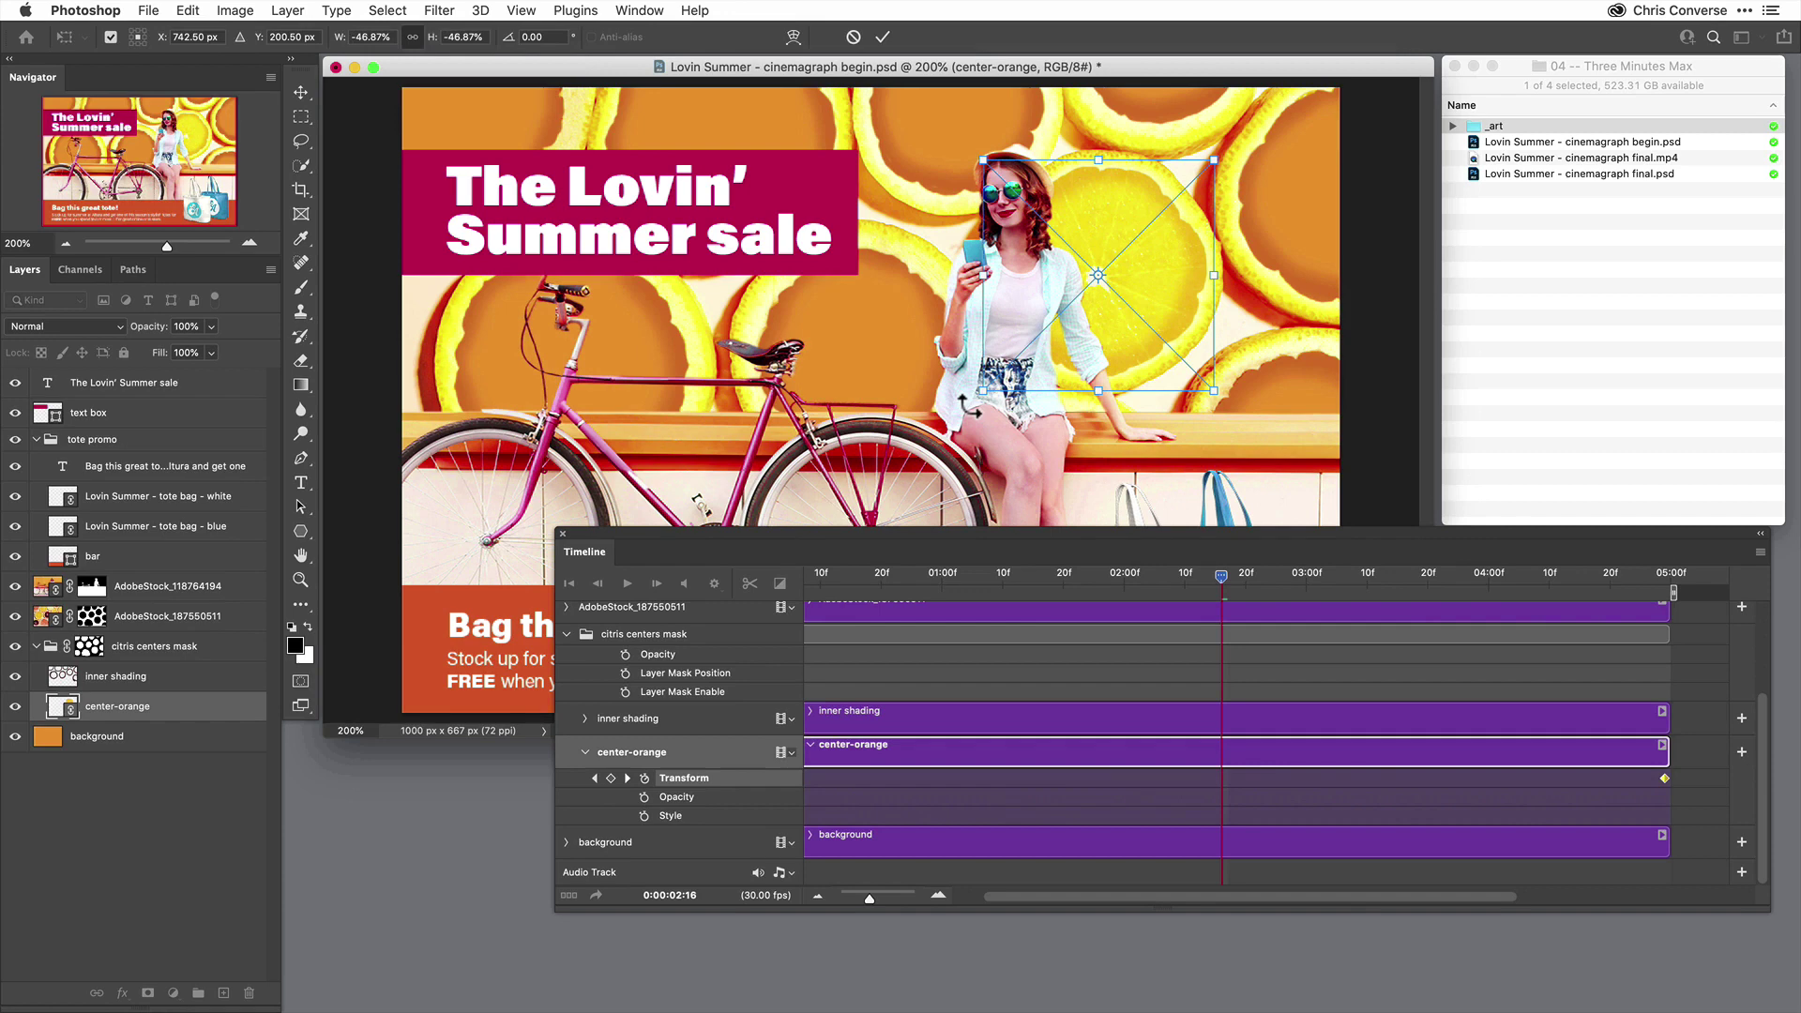
{"action": "key", "text": "Return"}
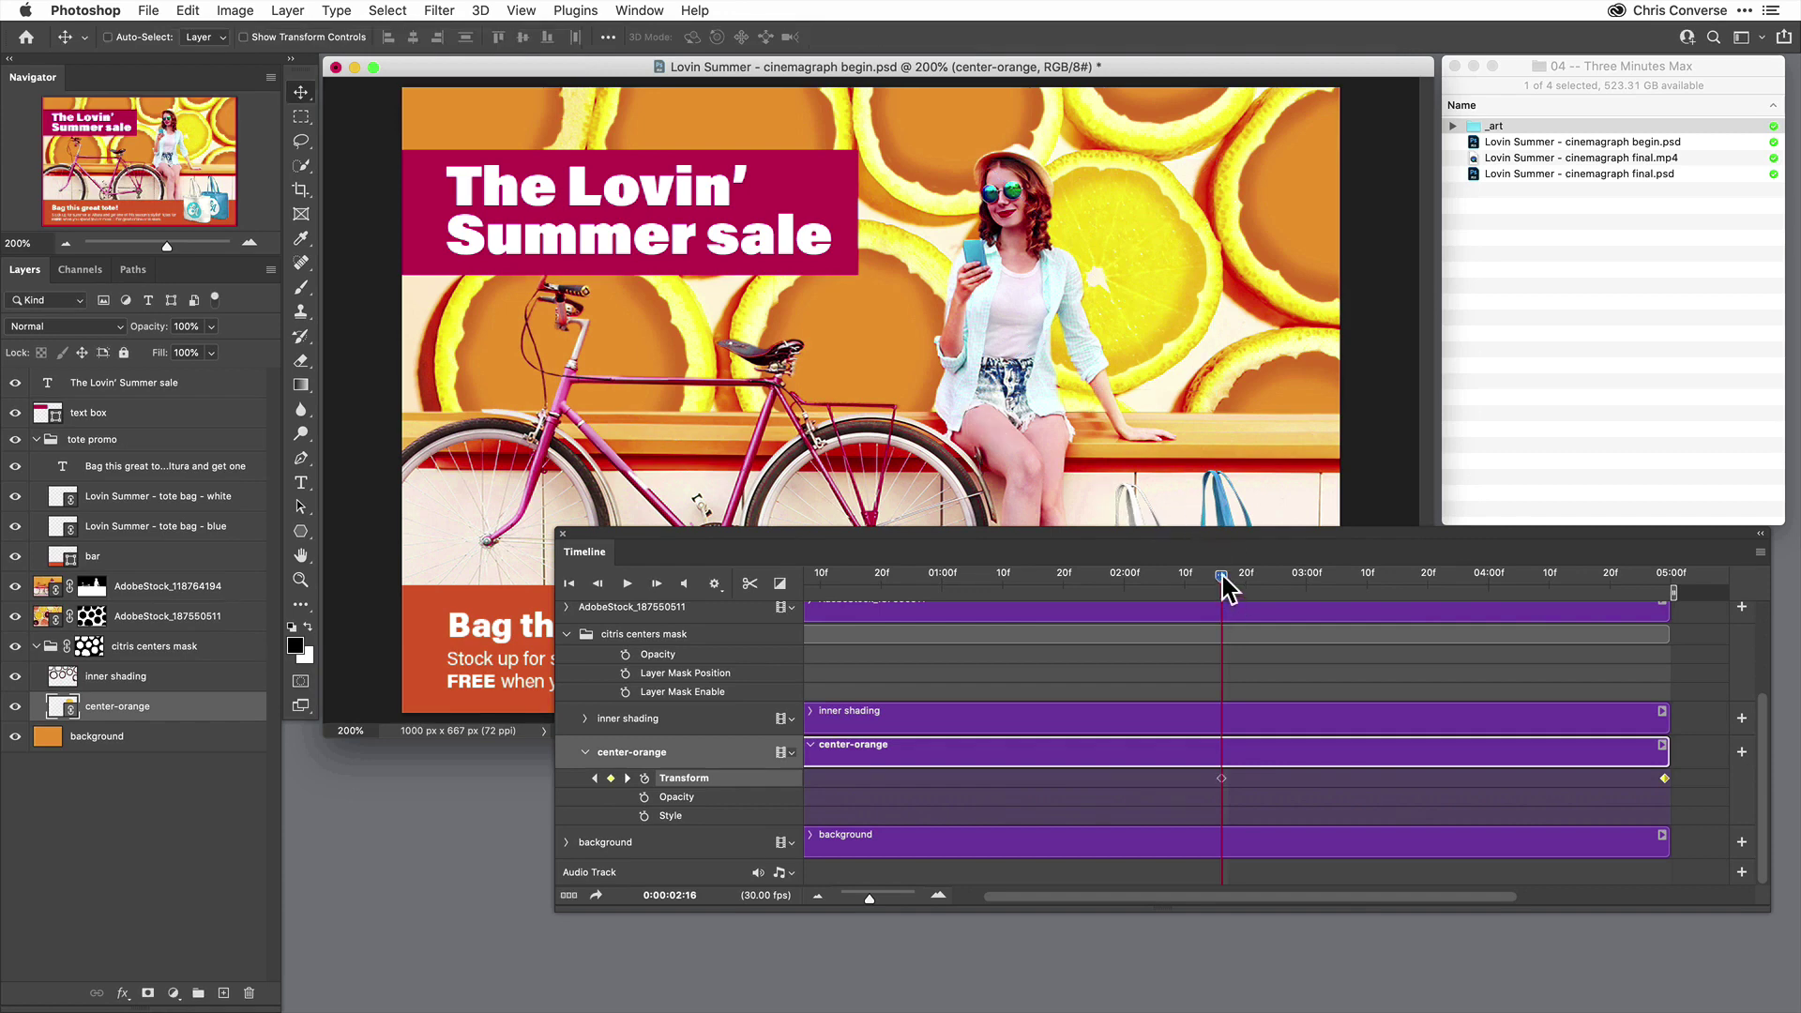
- Widen the Timeline panel leftward and scrub the playhead to preview the rotation up to 04:10
{"action": "left_click_drag", "start_coordinate": [1222, 576], "coordinate": [1708, 599]}
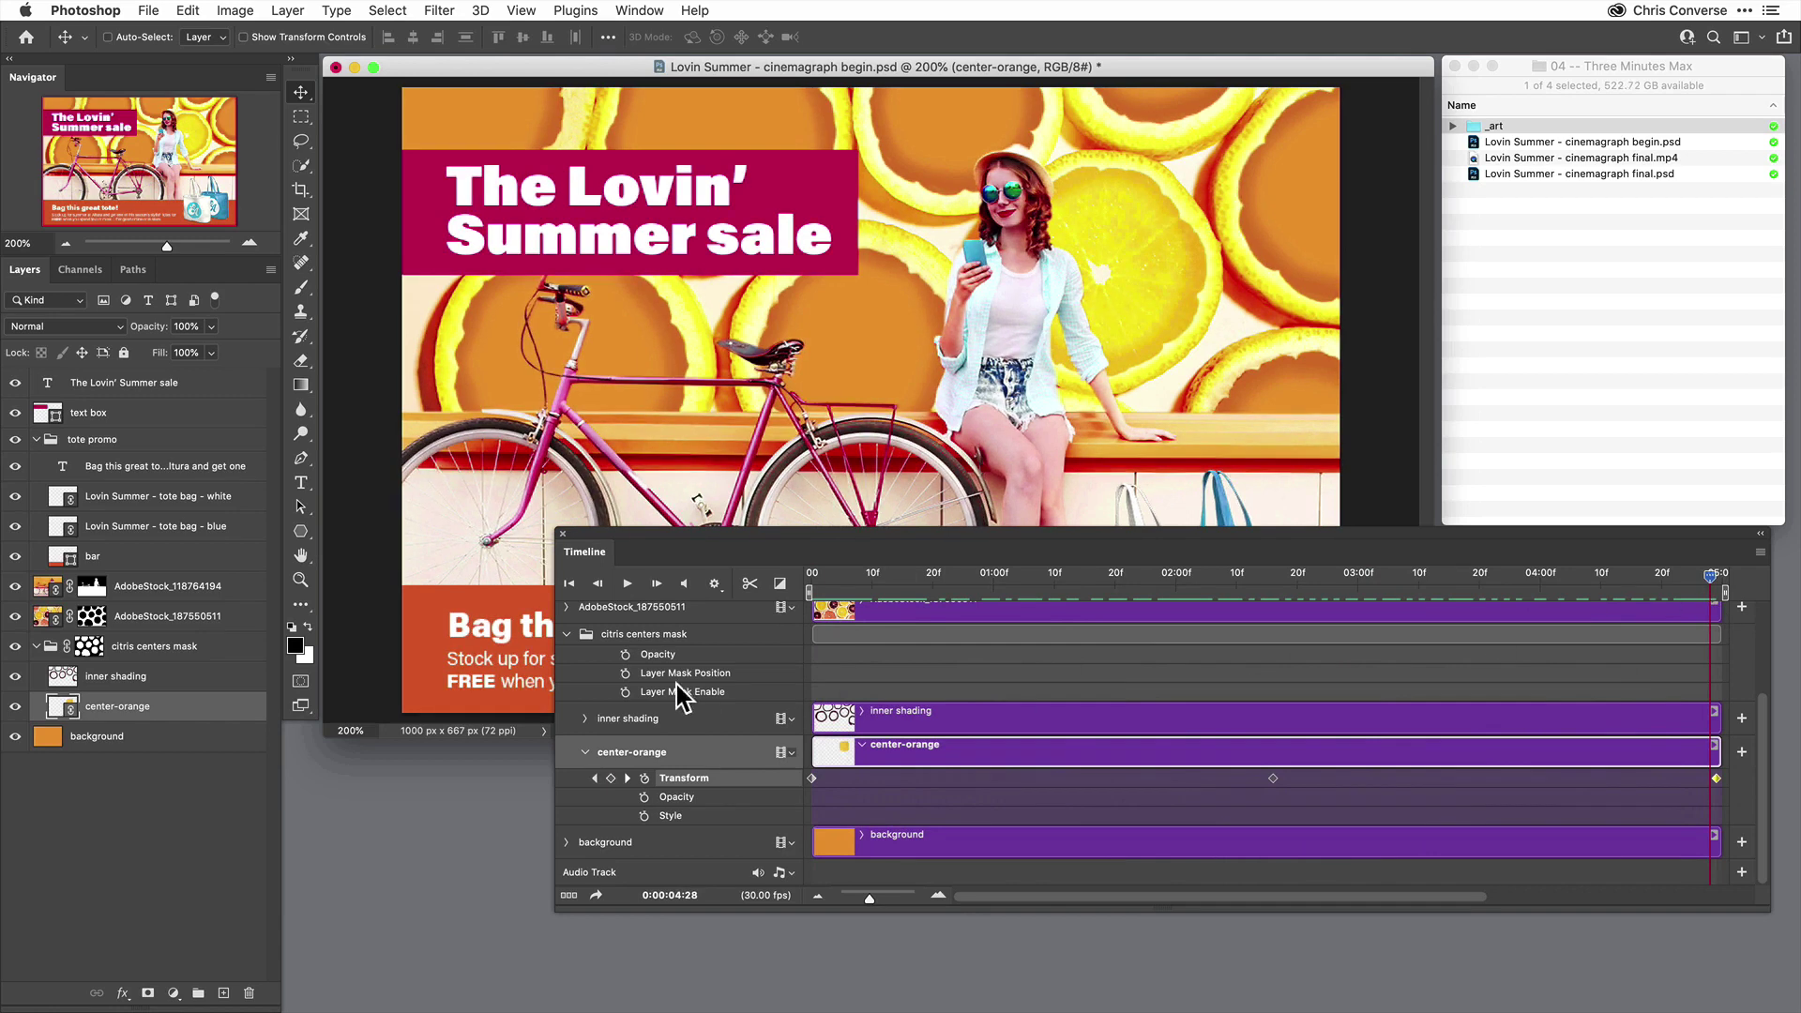
{"action": "left_click_drag", "start_coordinate": [554, 673], "coordinate": [483, 674]}
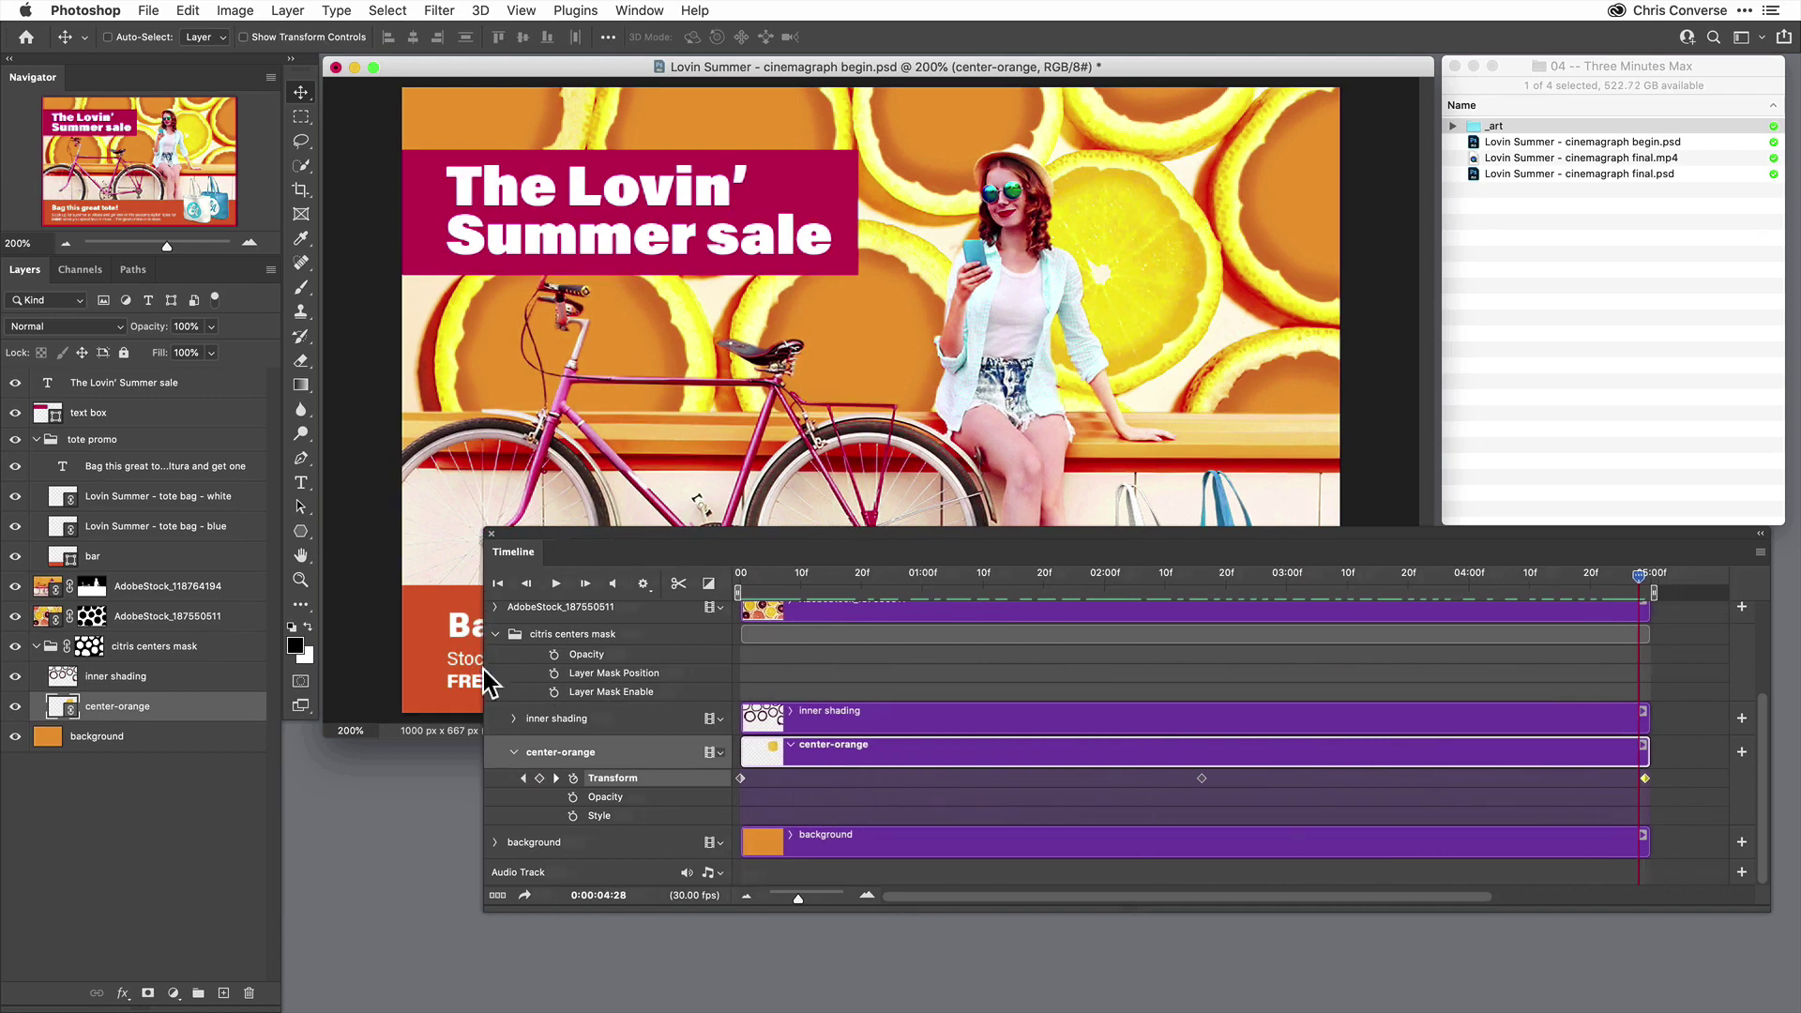
{"action": "left_click_drag", "start_coordinate": [750, 572], "coordinate": [699, 631]}
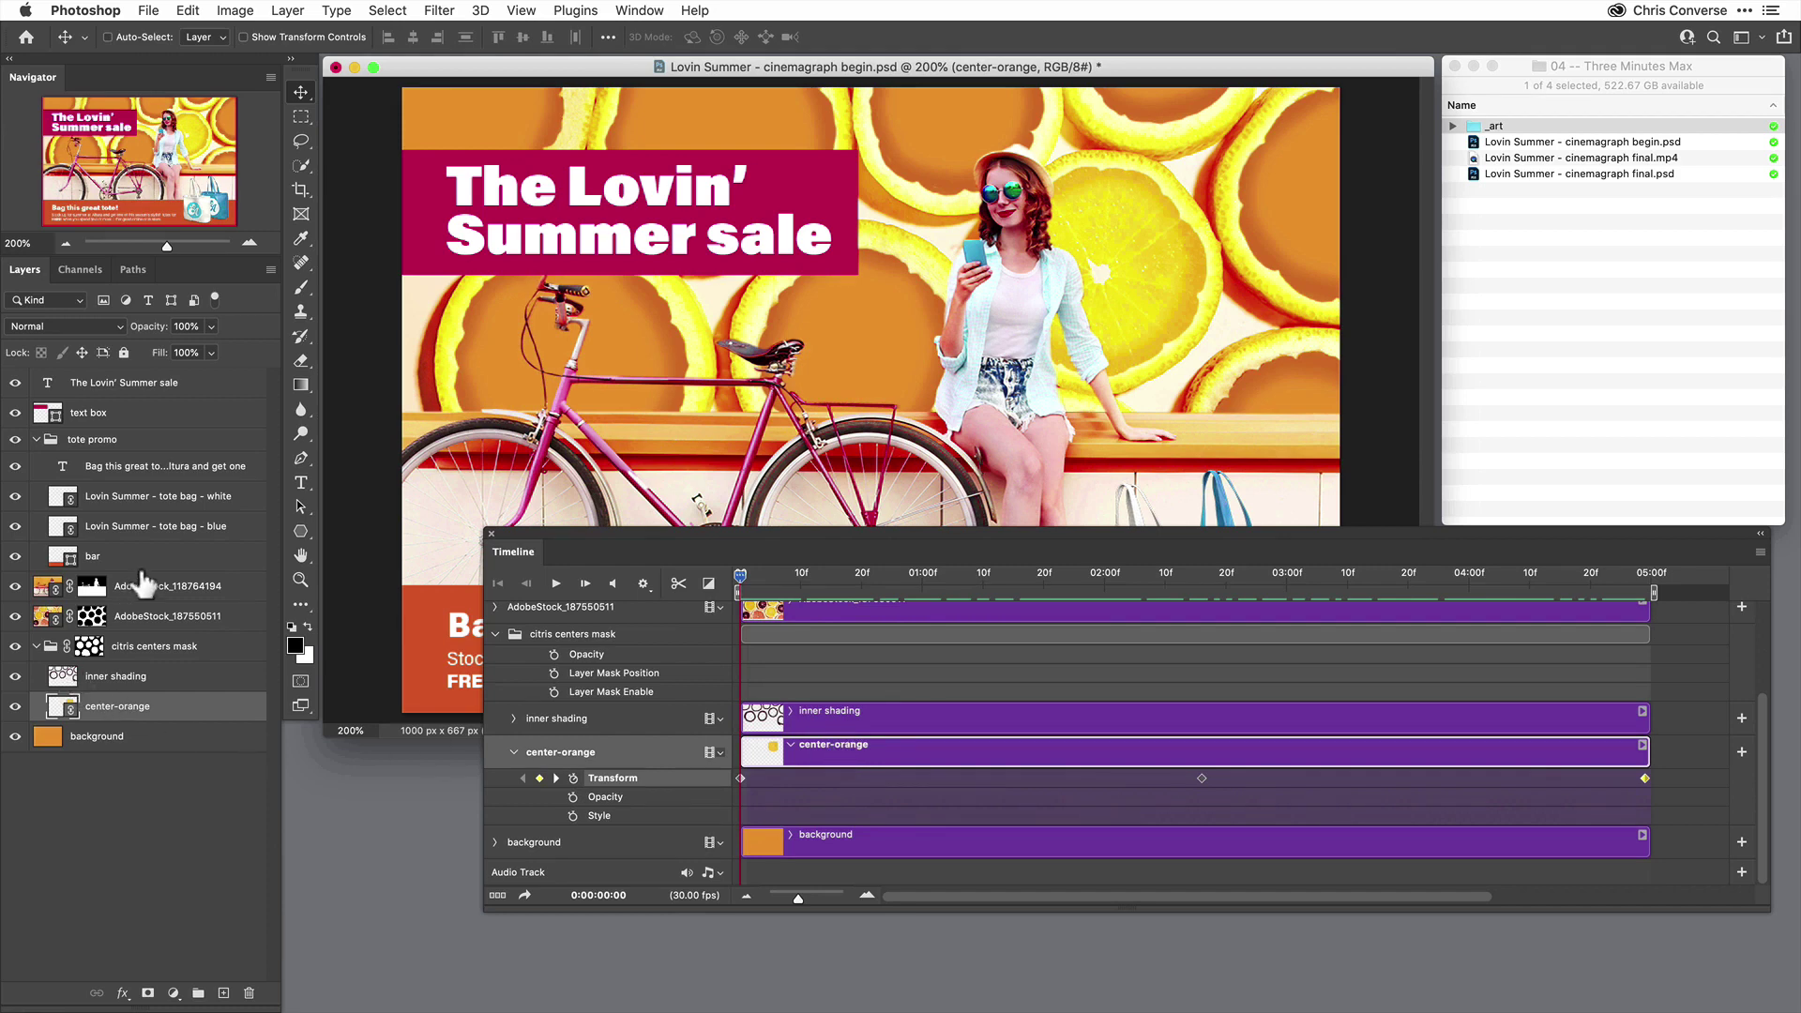
- Convert center-orange to a smart object and preview its animation playback
{"action": "right_click", "coordinate": [178, 704]}
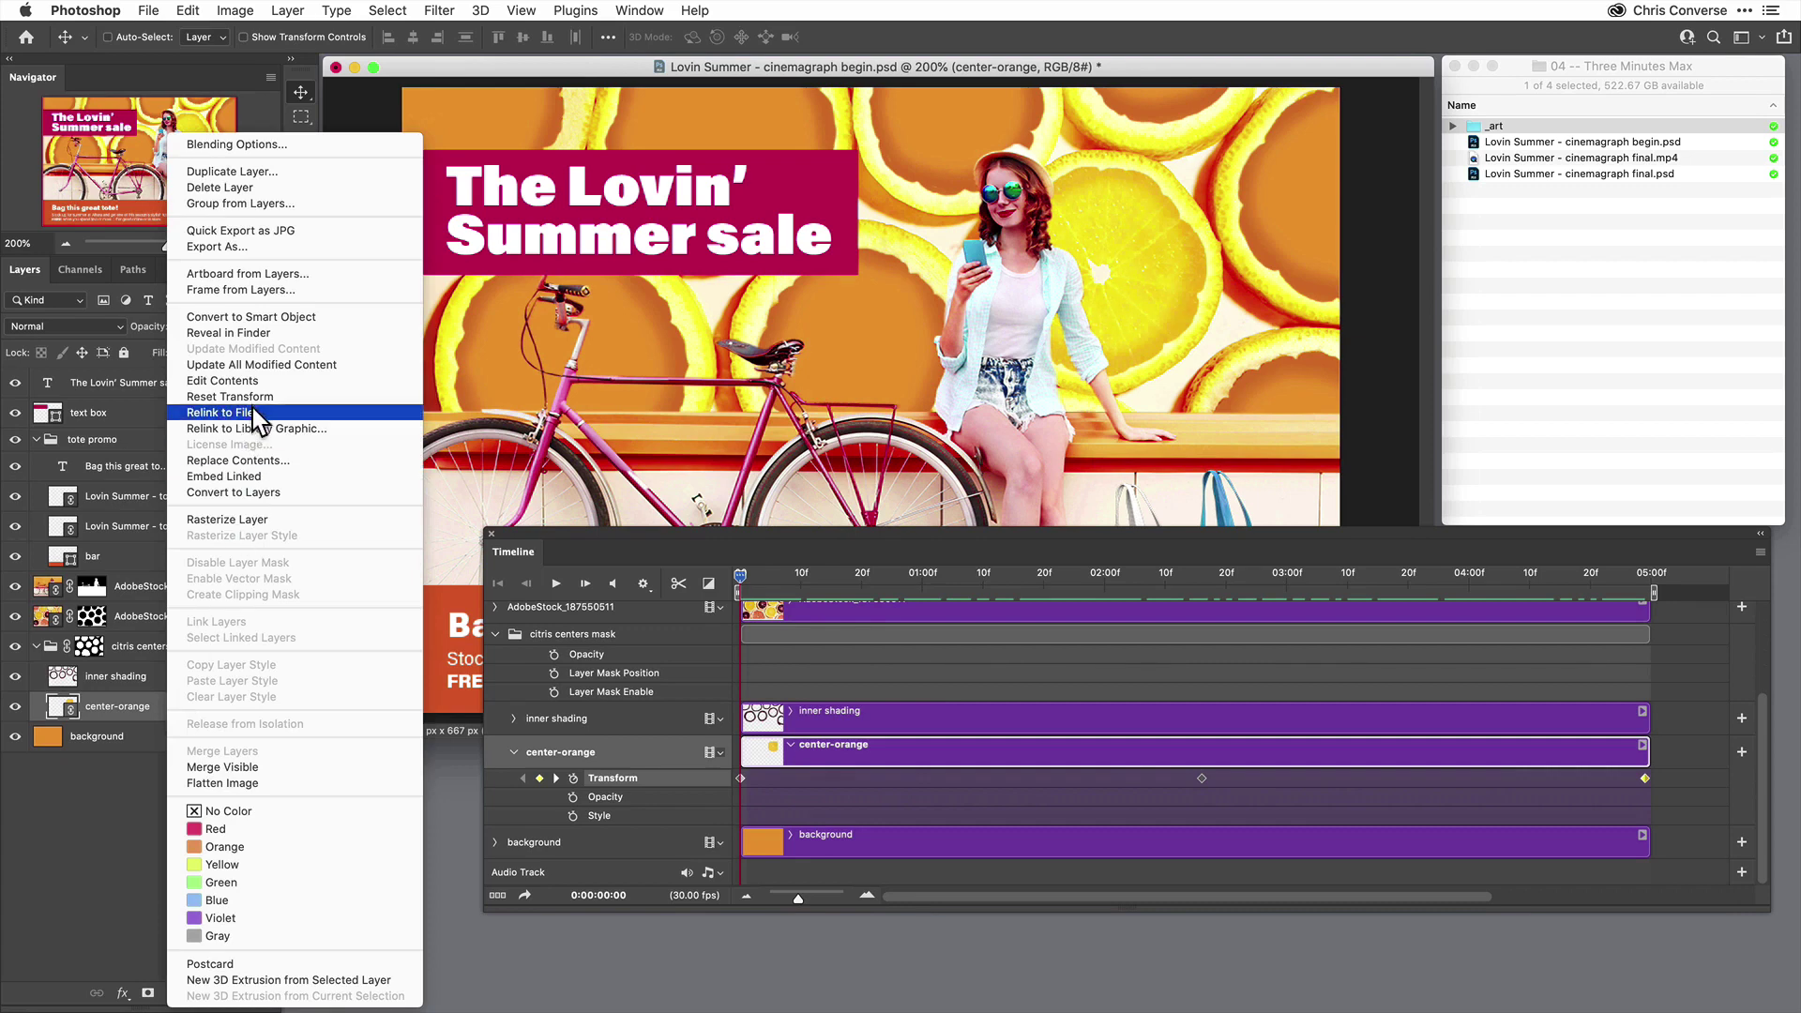
{"action": "left_click", "coordinate": [276, 318]}
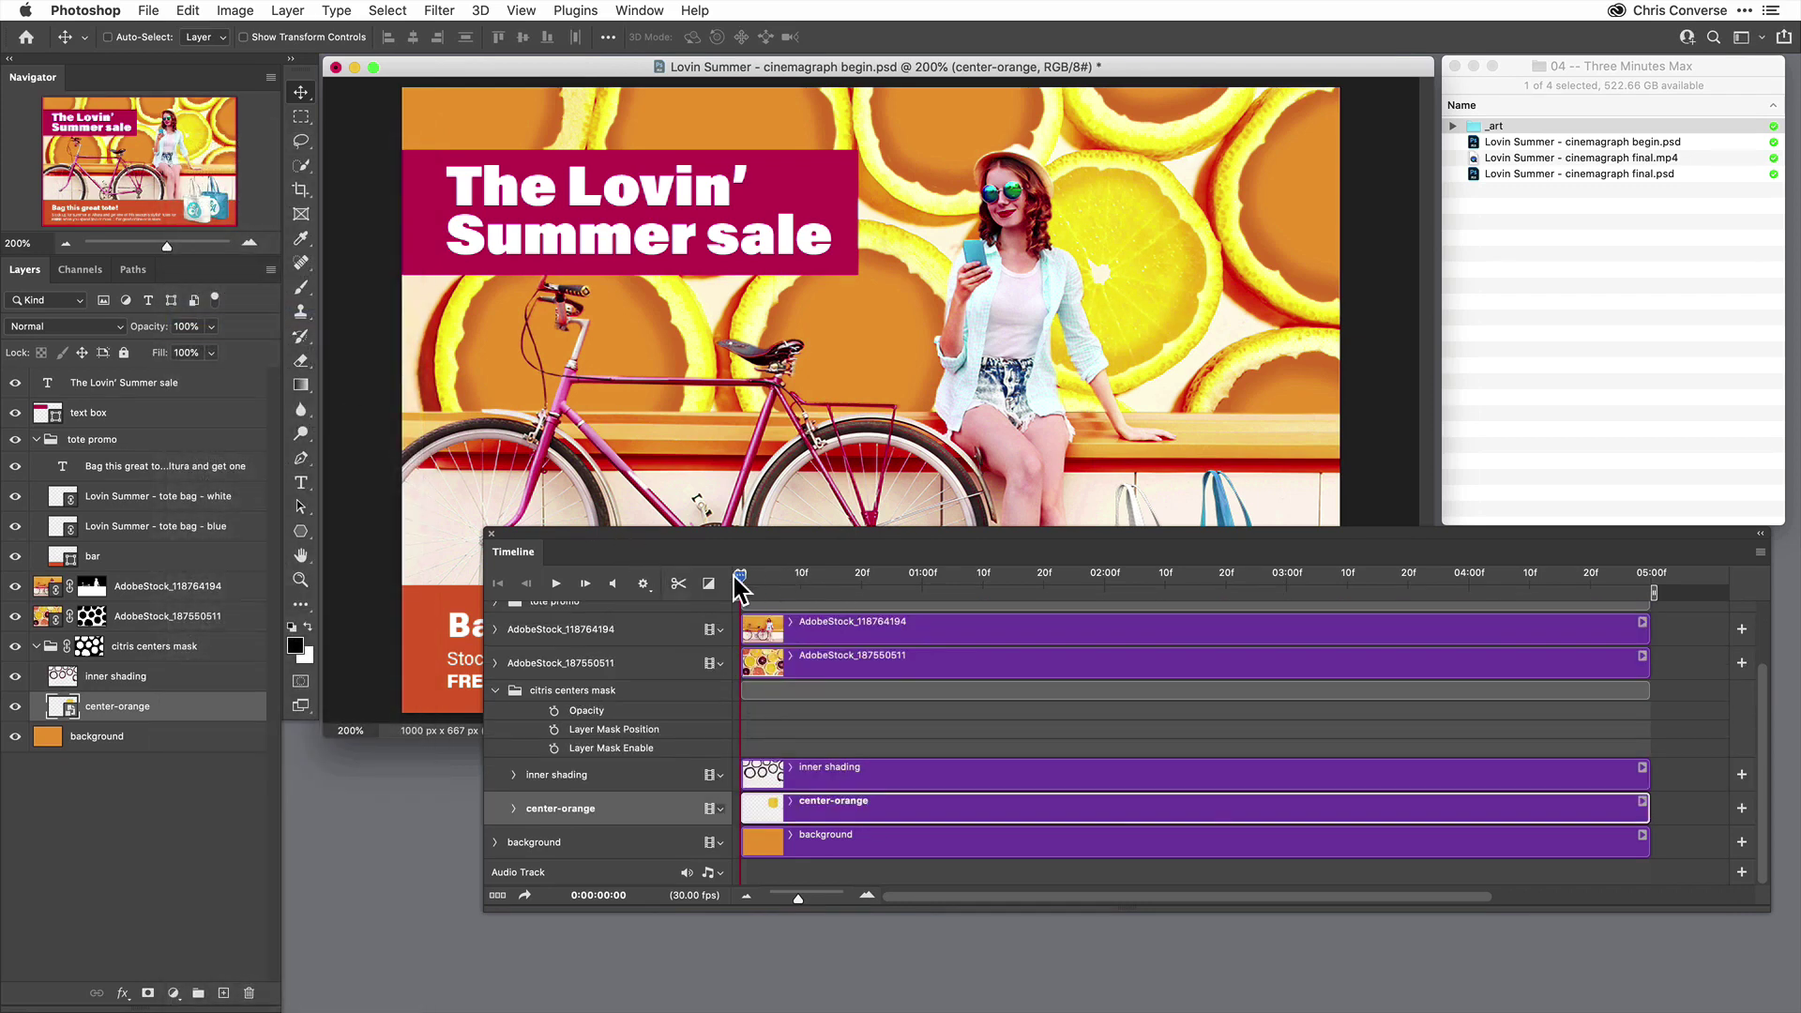
{"action": "key", "text": "space"}
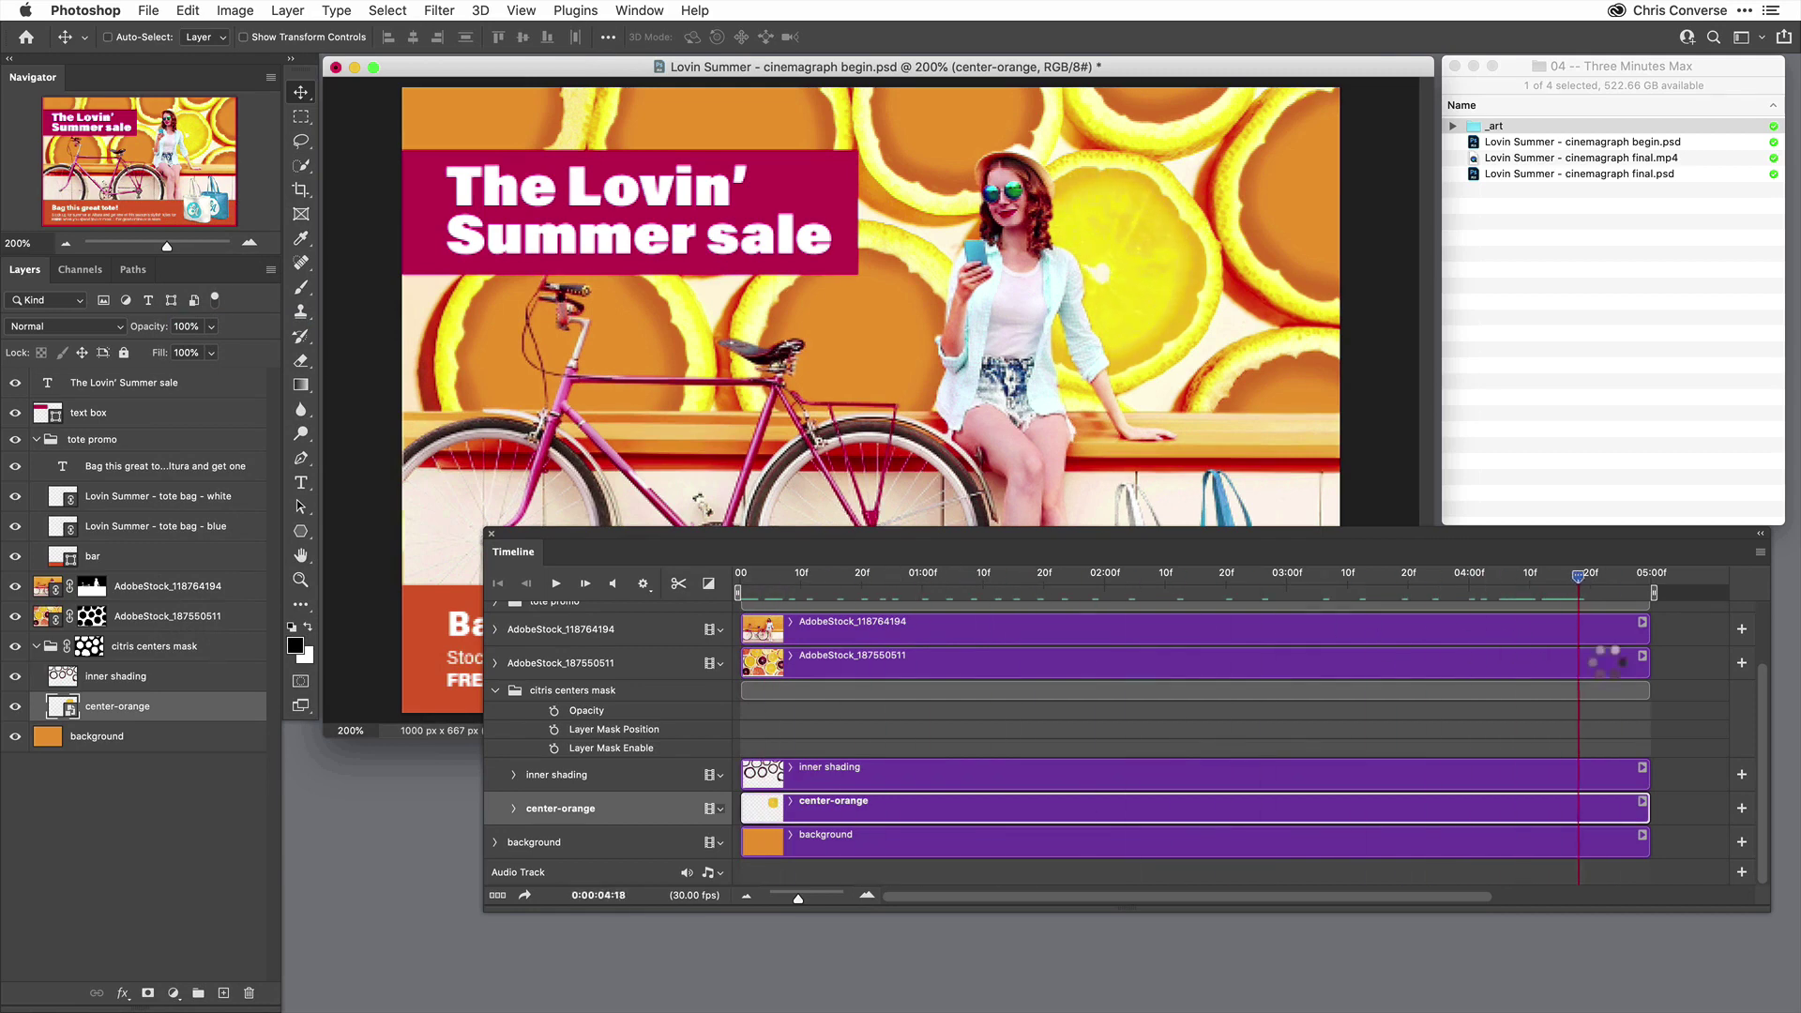
{"action": "key", "text": "space"}
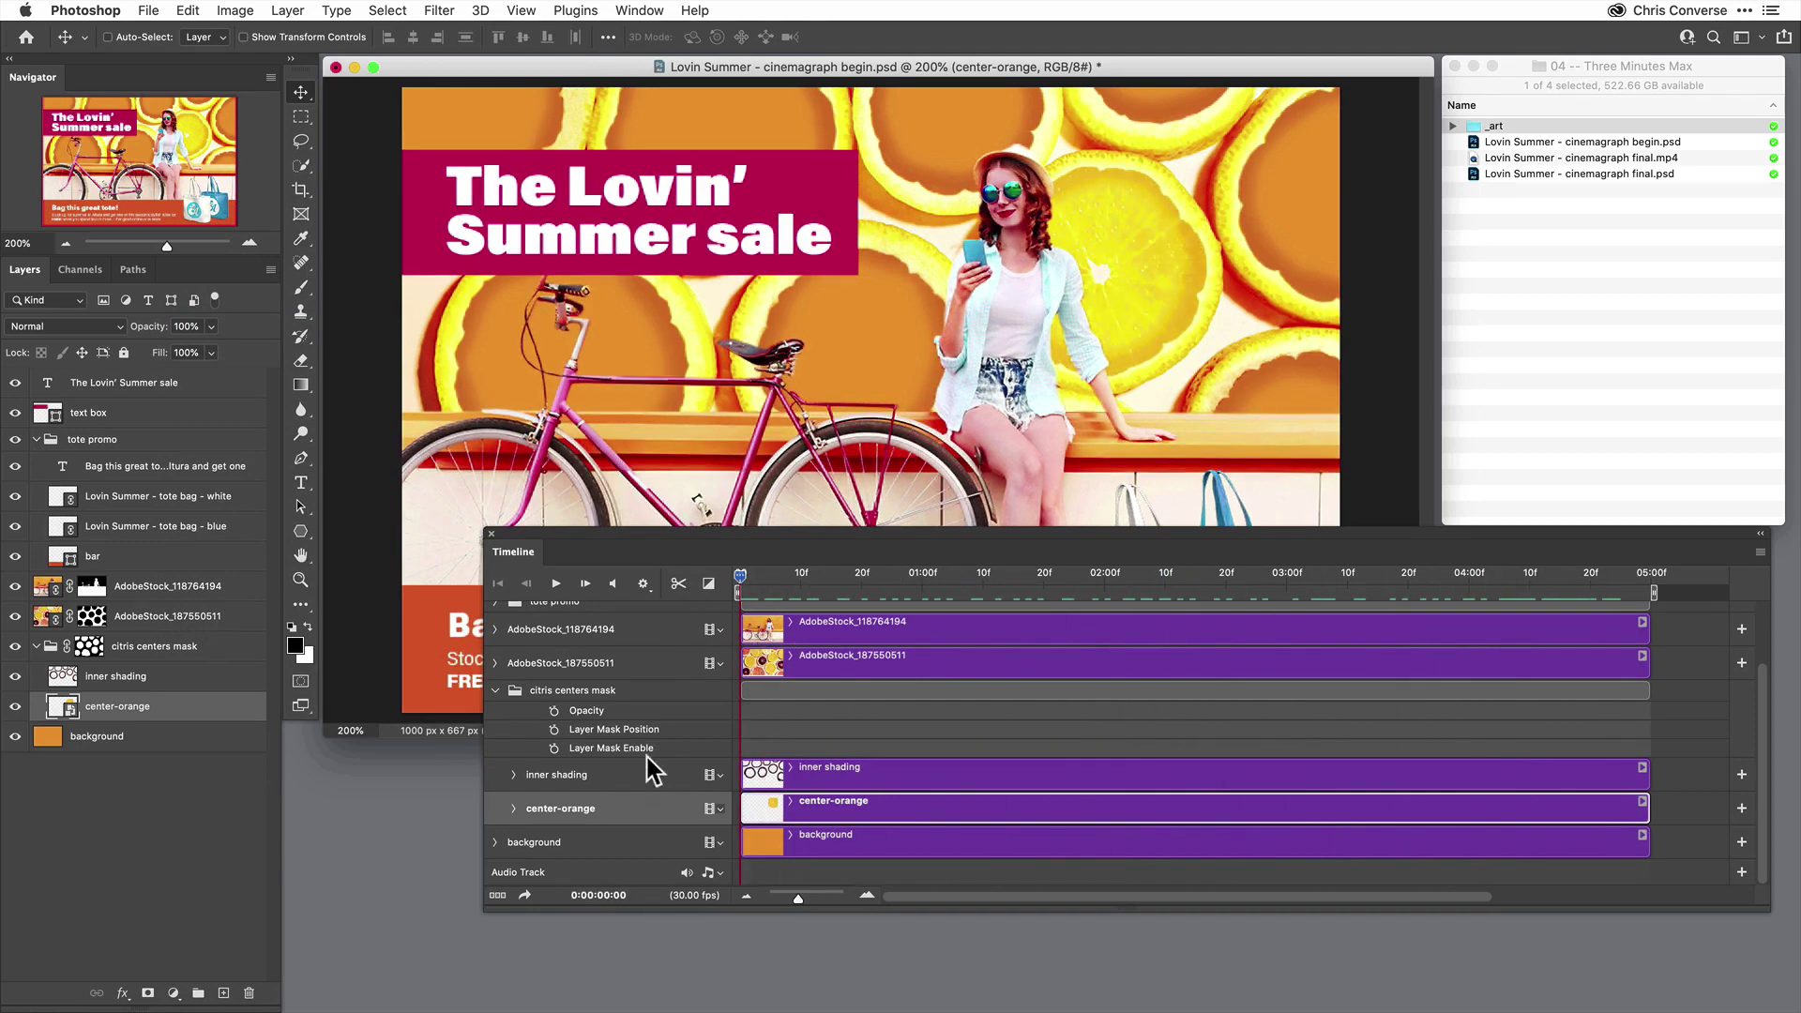
{"action": "left_click", "coordinate": [514, 808]}
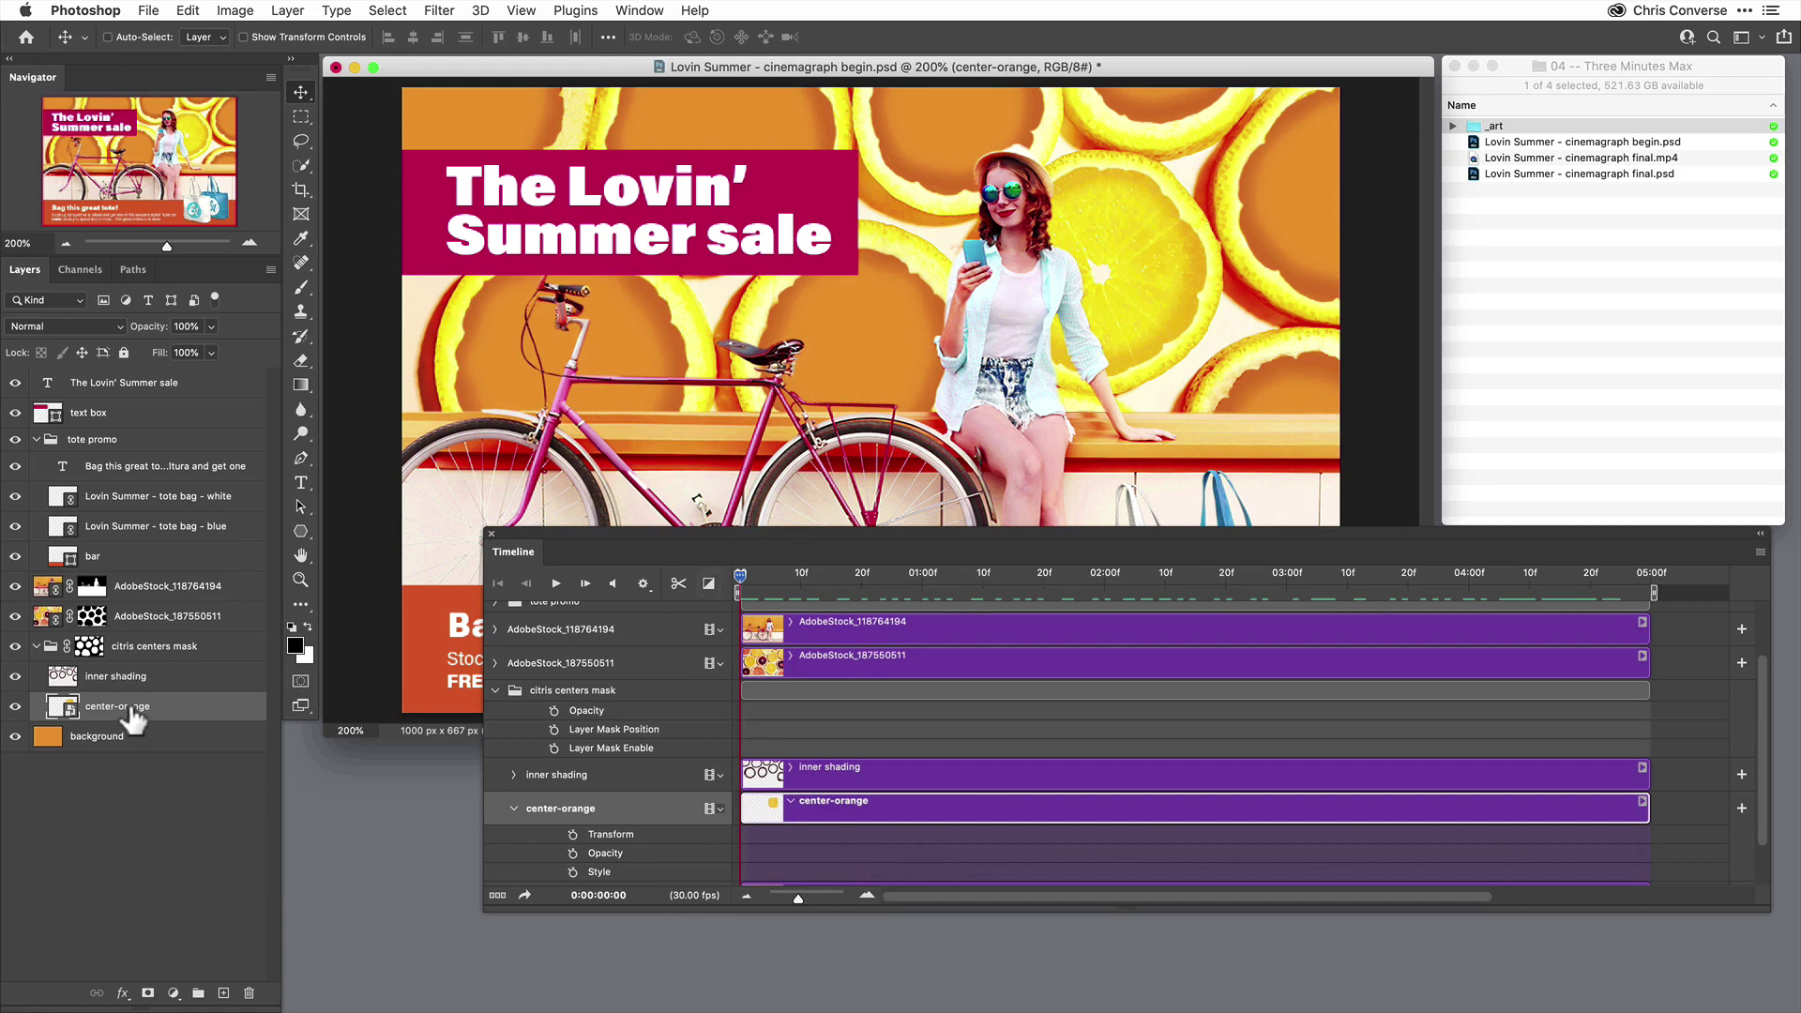
- Duplicate center-orange, shift the copy up and left, and set the time to about one second
{"action": "key", "text": "super"}
{"action": "key", "text": "super+j"}
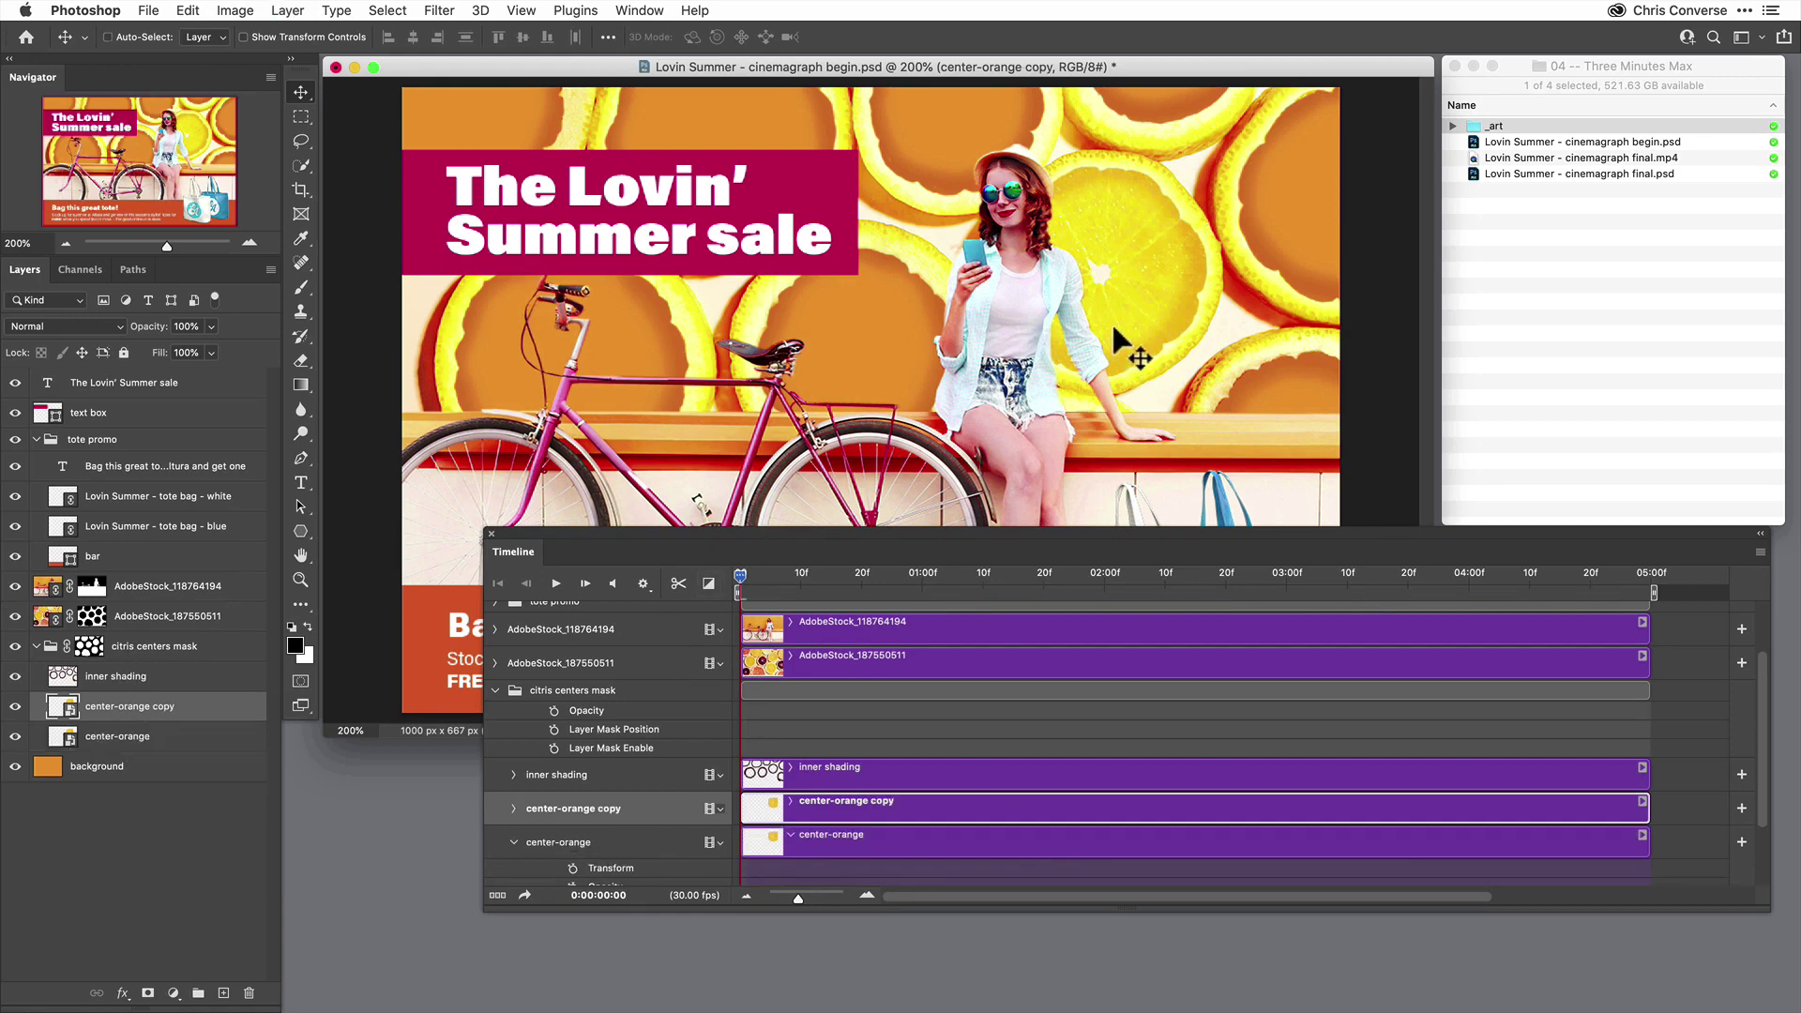
{"action": "left_click_drag", "start_coordinate": [1112, 317], "coordinate": [966, 166]}
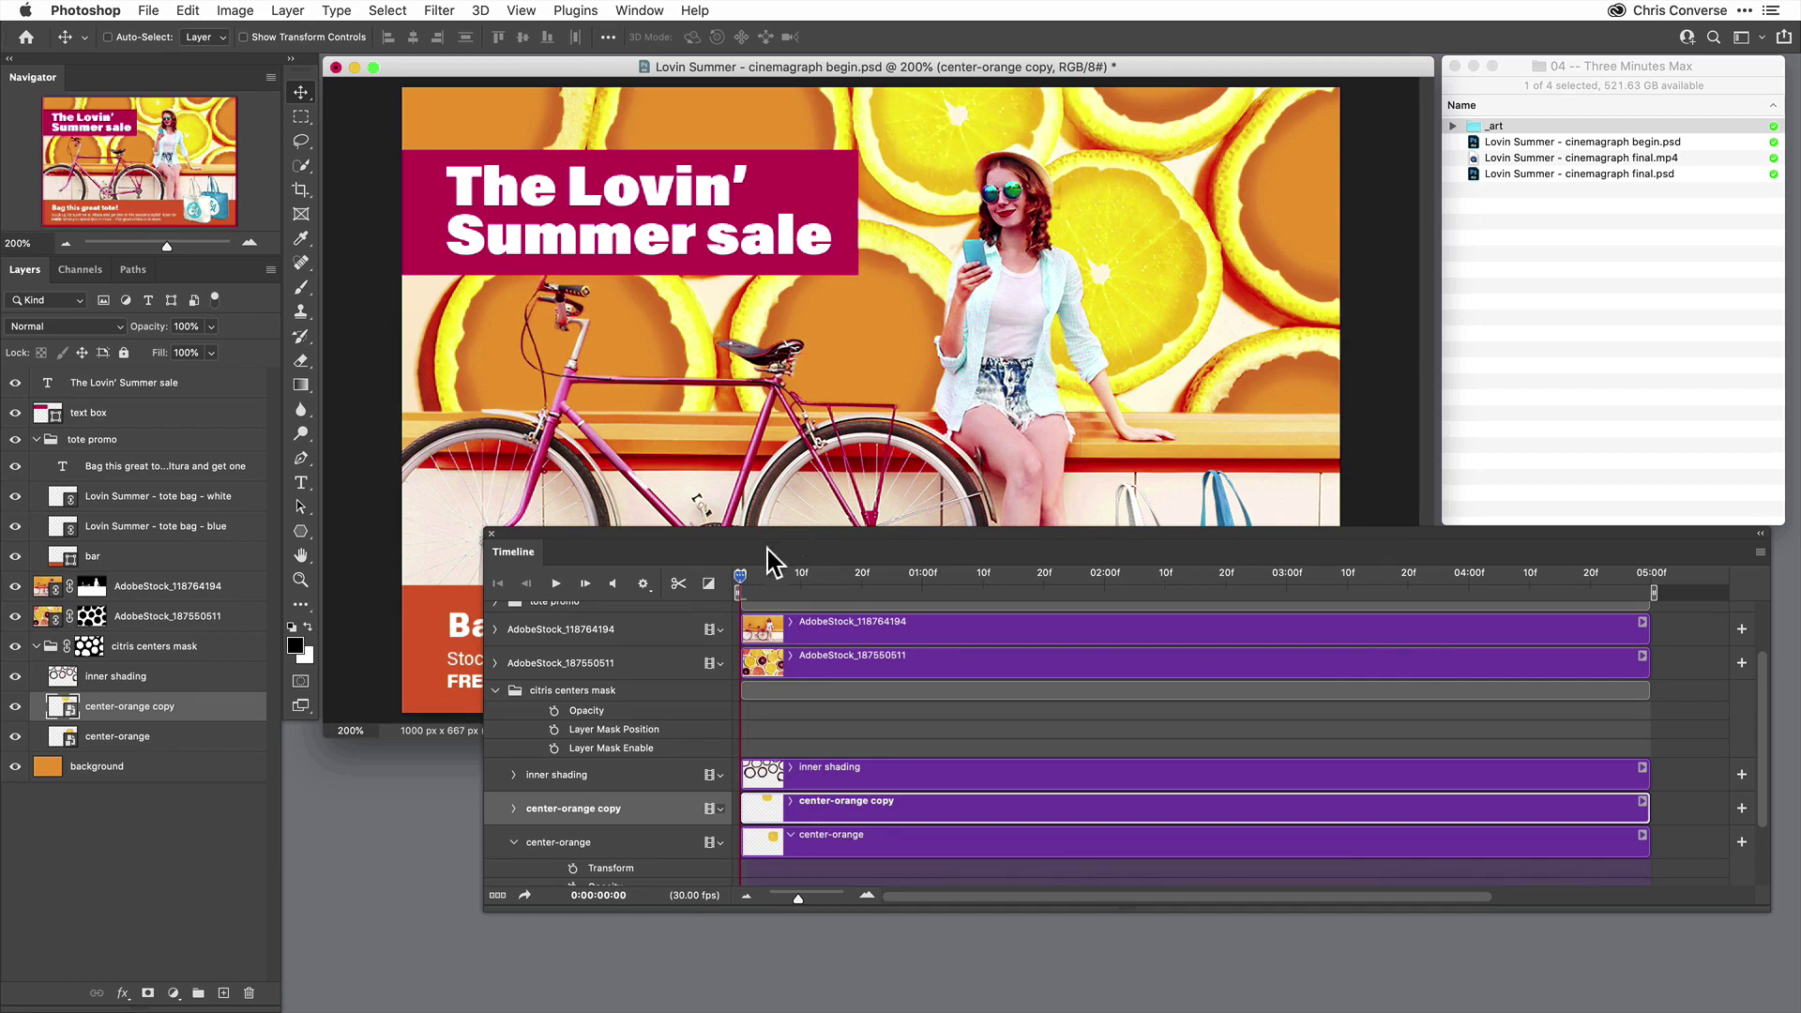
{"action": "left_click_drag", "start_coordinate": [743, 577], "coordinate": [952, 623]}
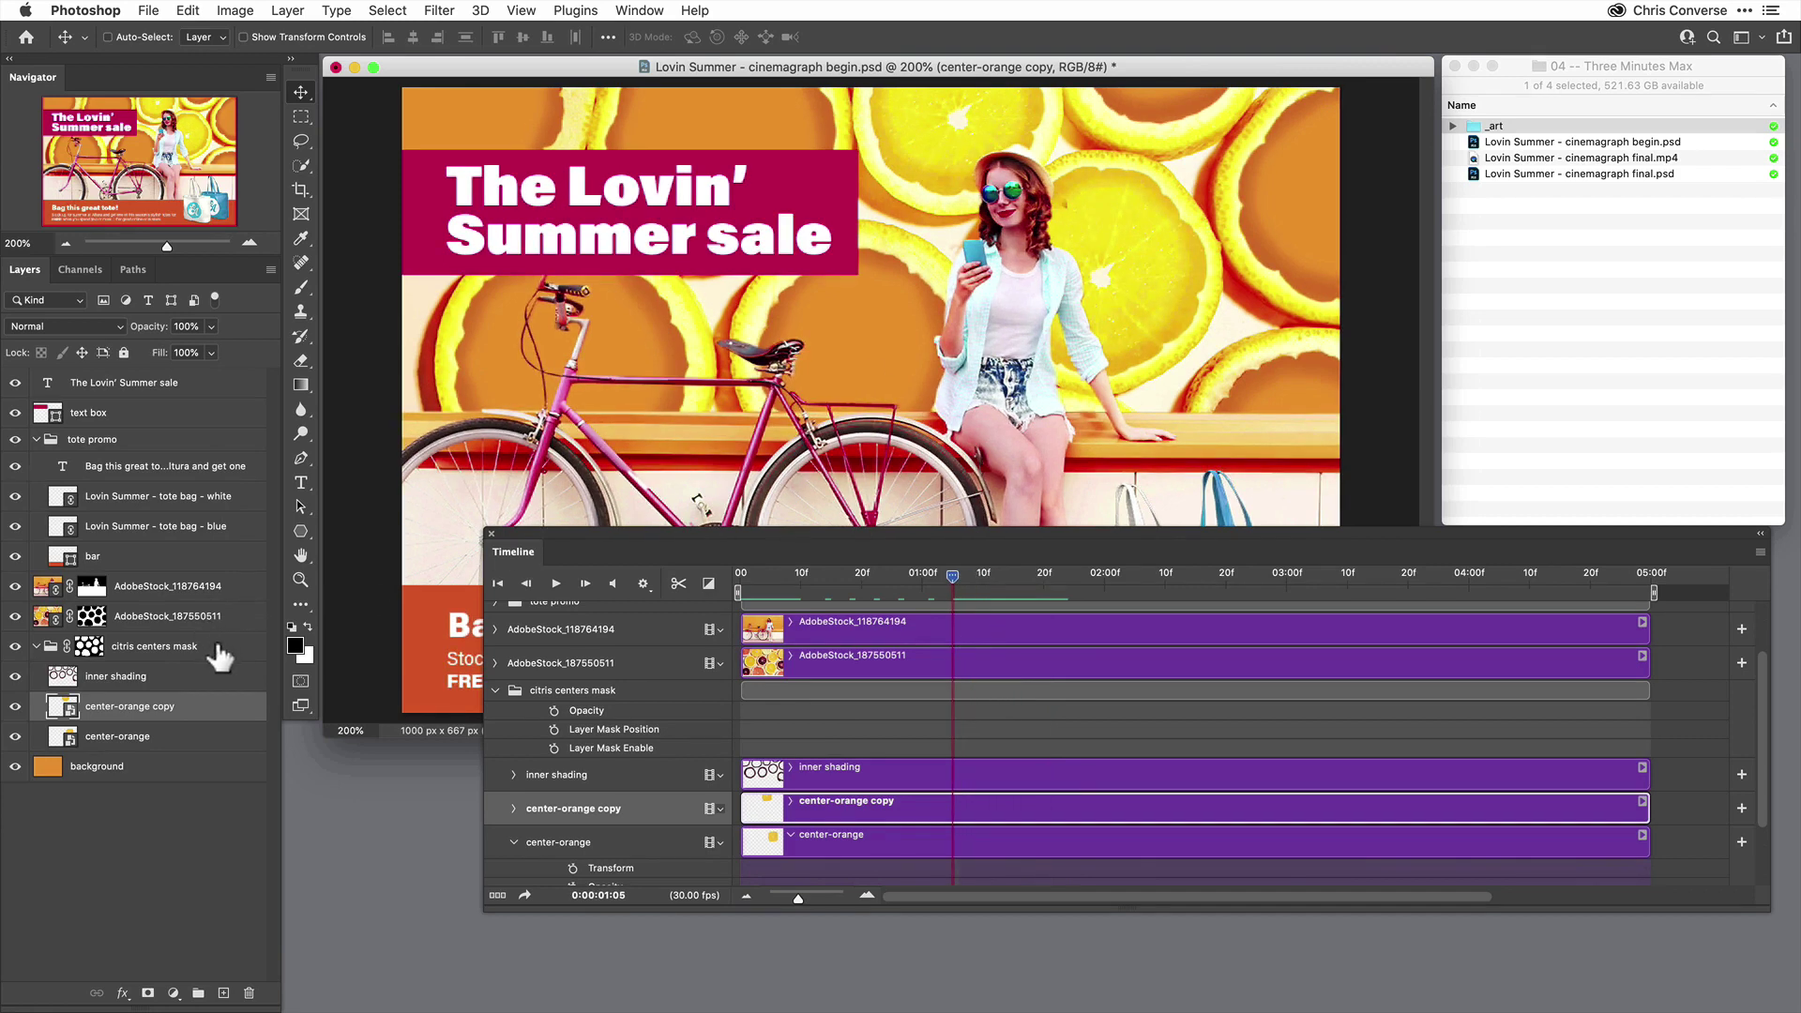
- Add a layer mask to center-orange copy and paint black into it beside the hat with a smaller brush
{"action": "left_click", "coordinate": [147, 992]}
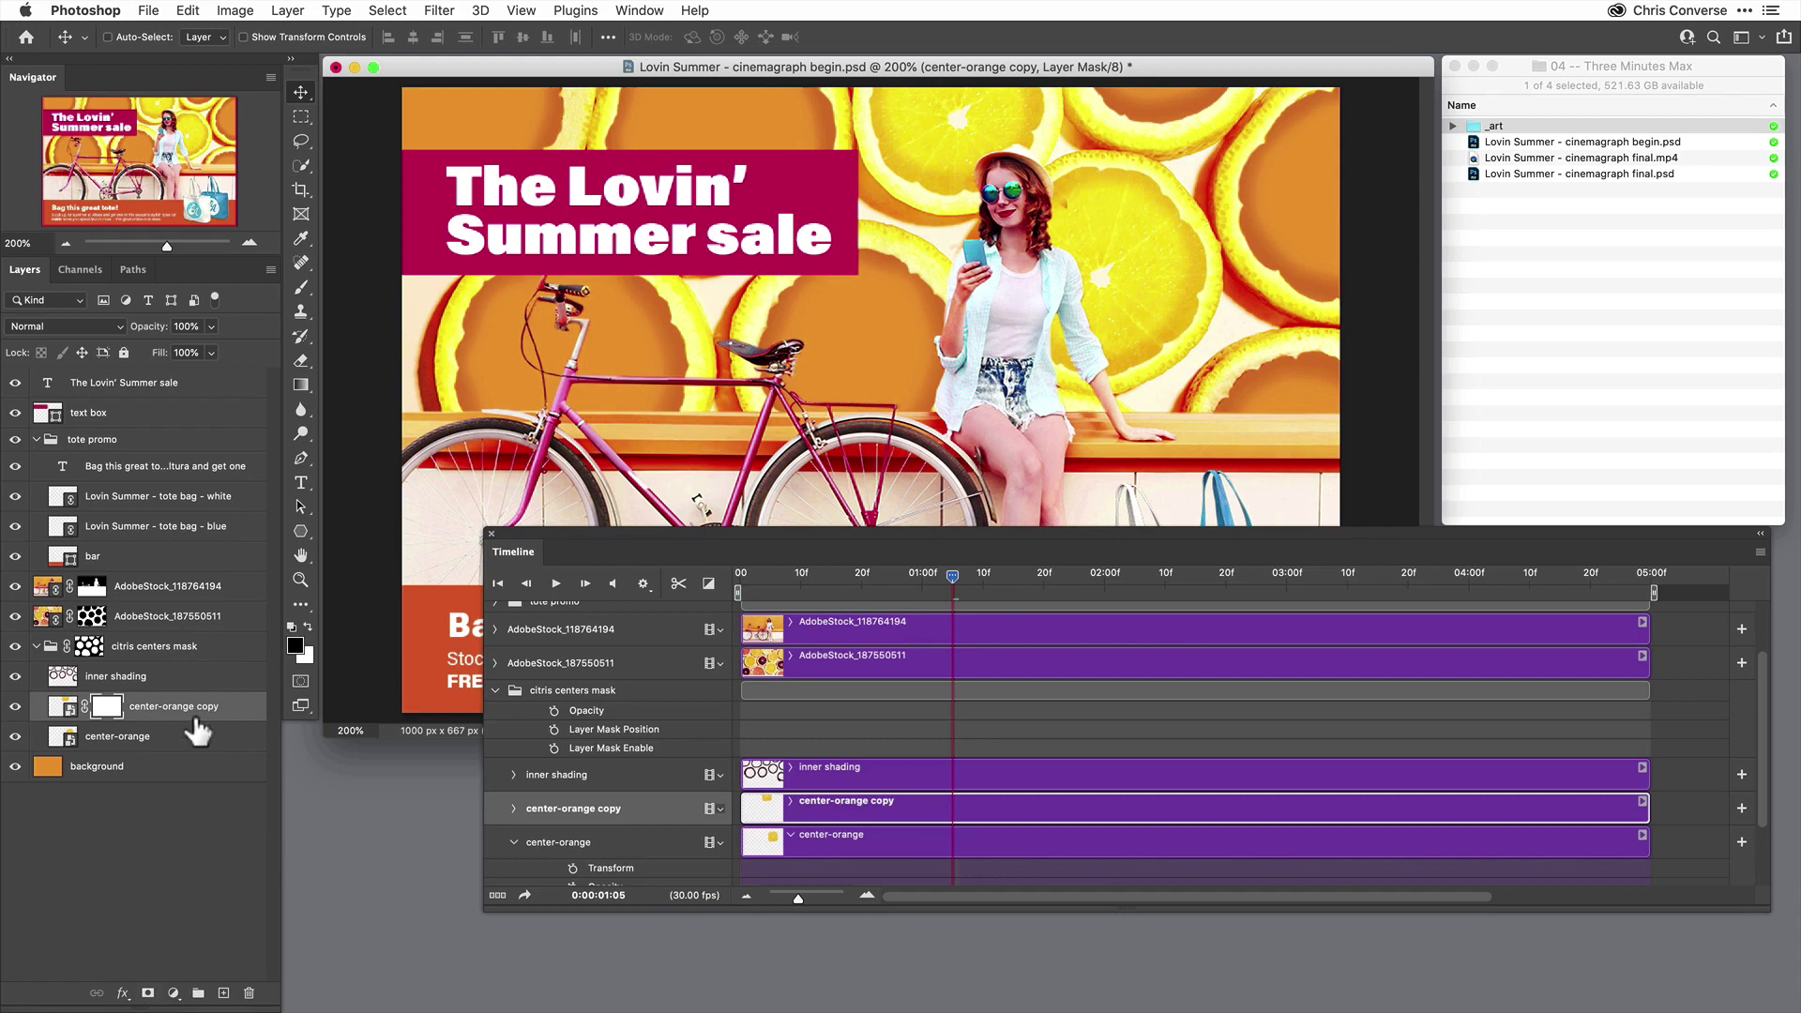
{"action": "key", "text": "b"}
{"action": "key", "text": "bracketleft"}
{"action": "key", "text": "bracketleft"}
{"action": "key", "text": "bracketleft"}
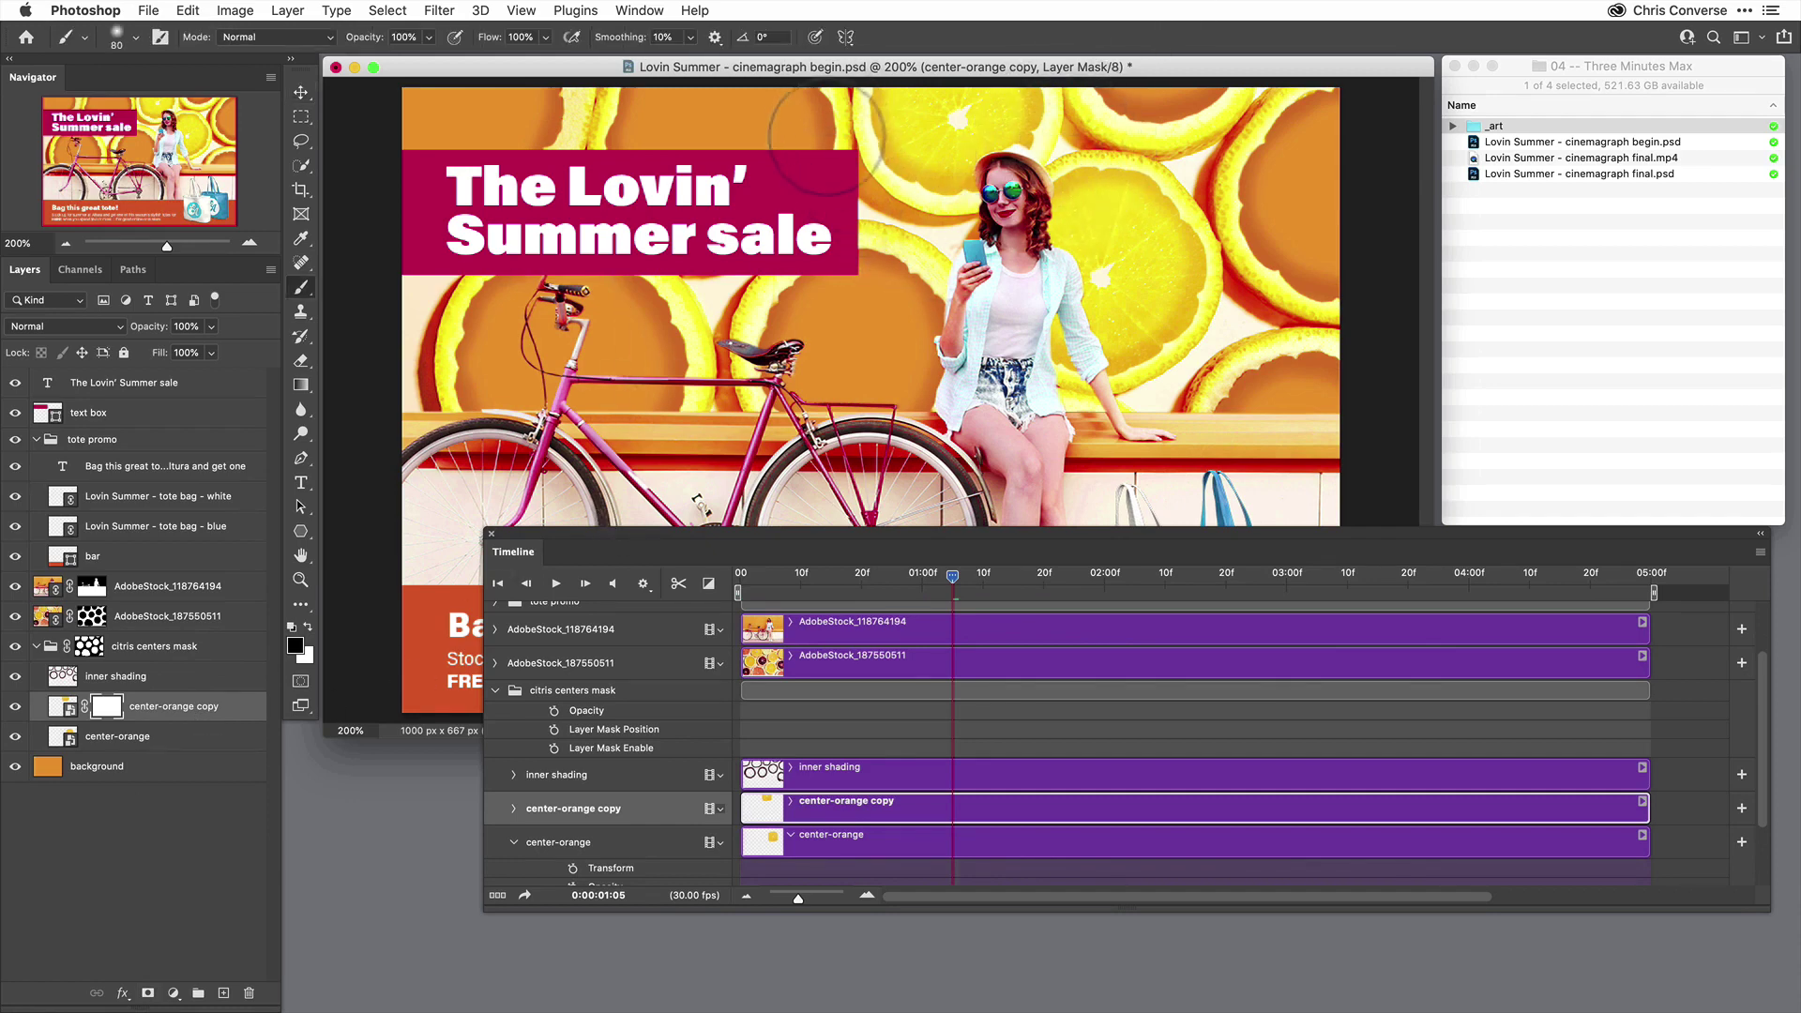
{"action": "mouse_move", "coordinate": [906, 221]}
{"action": "left_mouse_down"}
{"action": "mouse_move", "coordinate": [1010, 235]}
{"action": "mouse_move", "coordinate": [1092, 149]}
{"action": "left_mouse_up"}
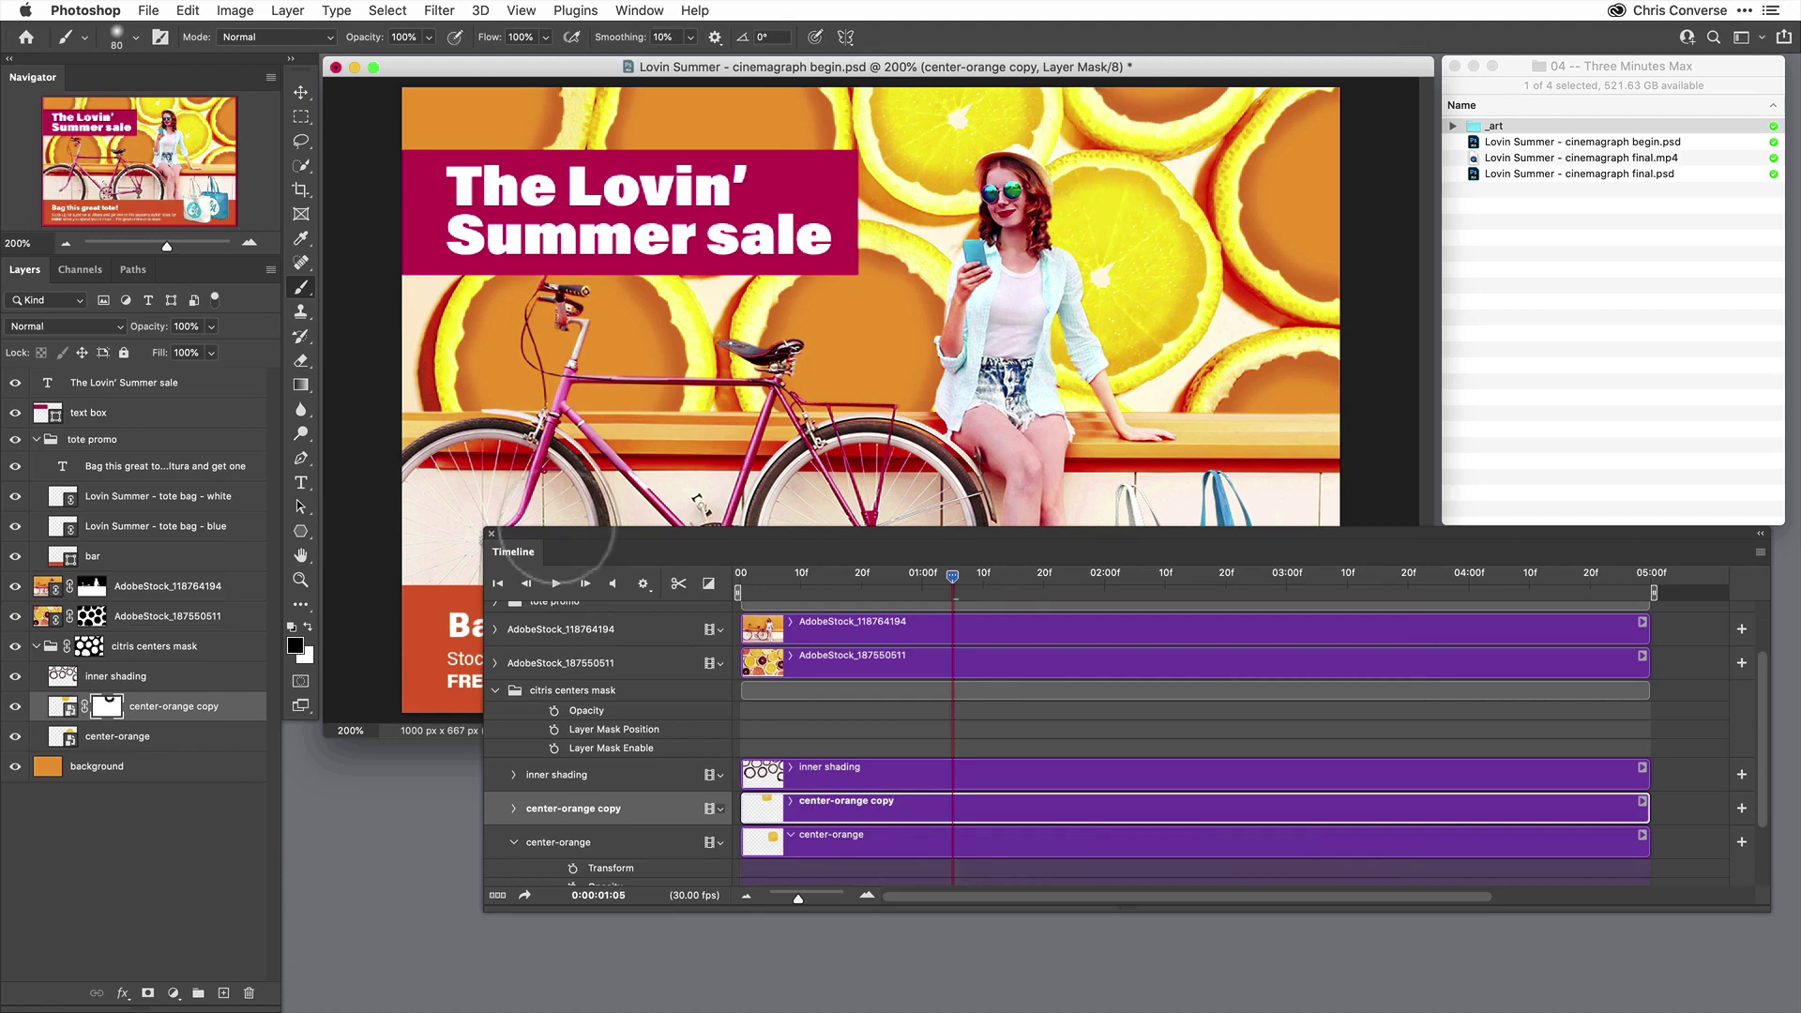
- Flip the center-orange copy mask horizontally via Edit > Transform
{"action": "left_click", "coordinate": [187, 10]}
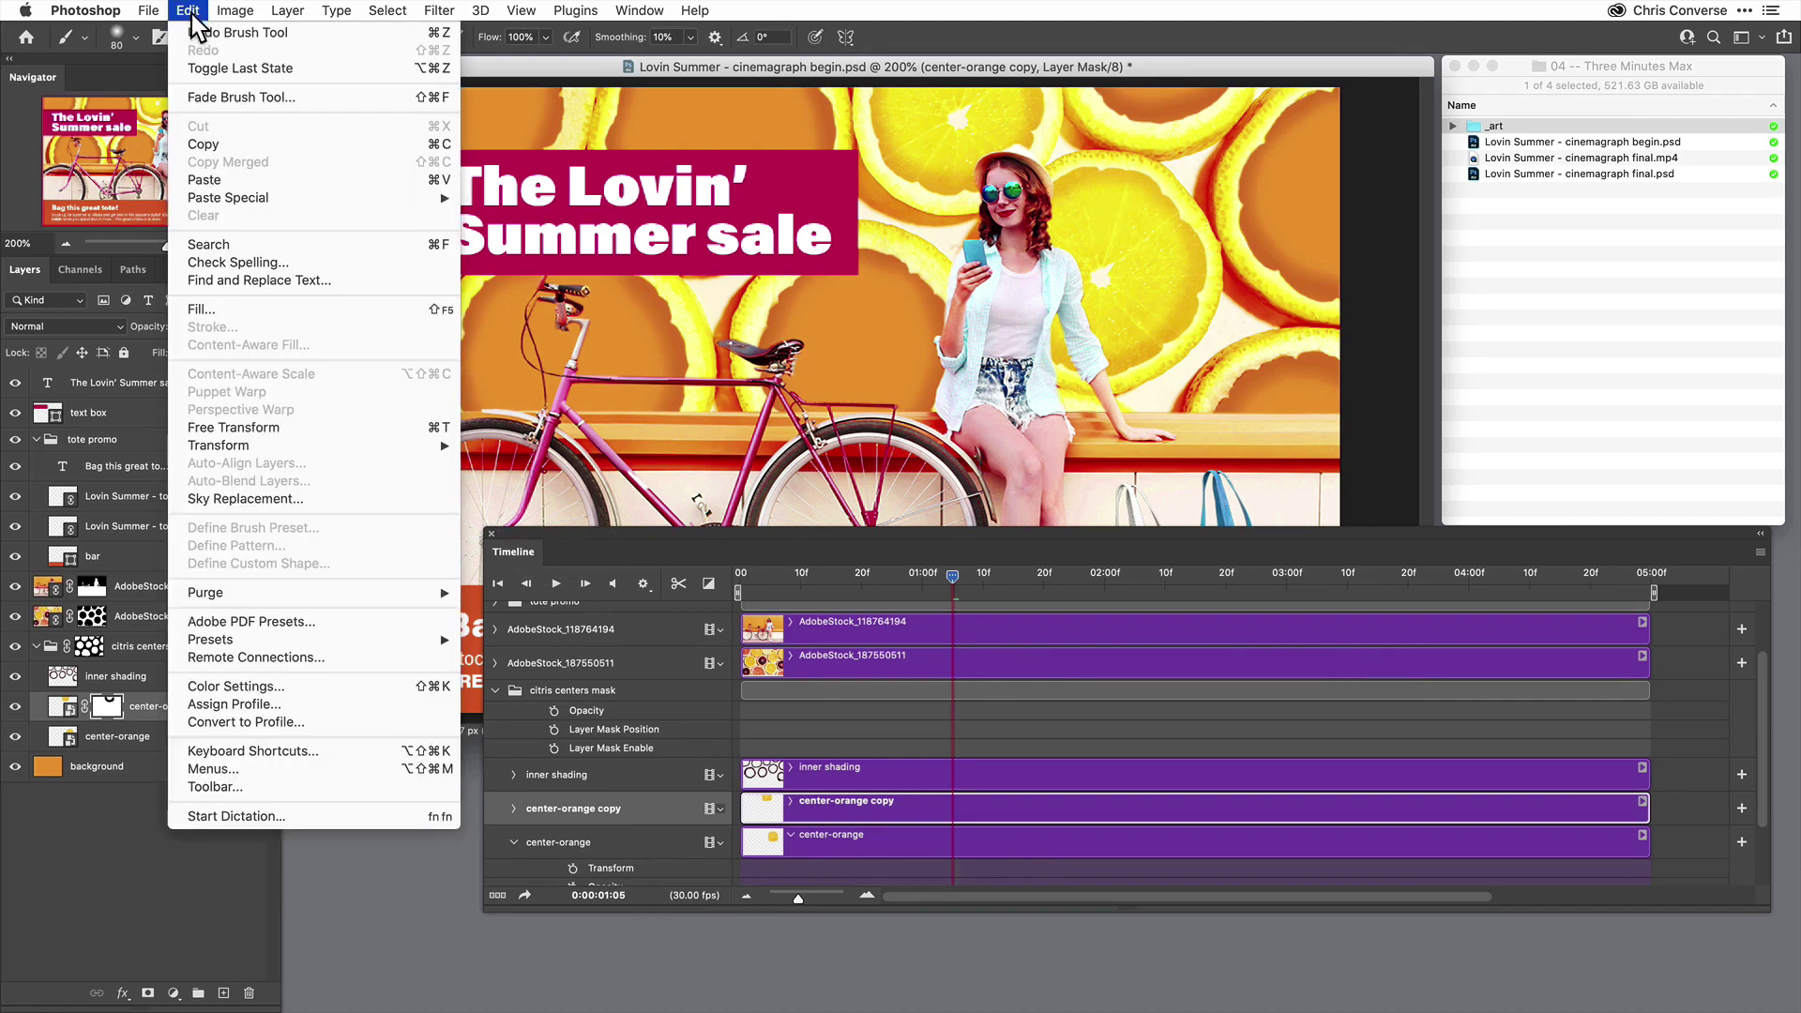
{"action": "mouse_move", "coordinate": [415, 452]}
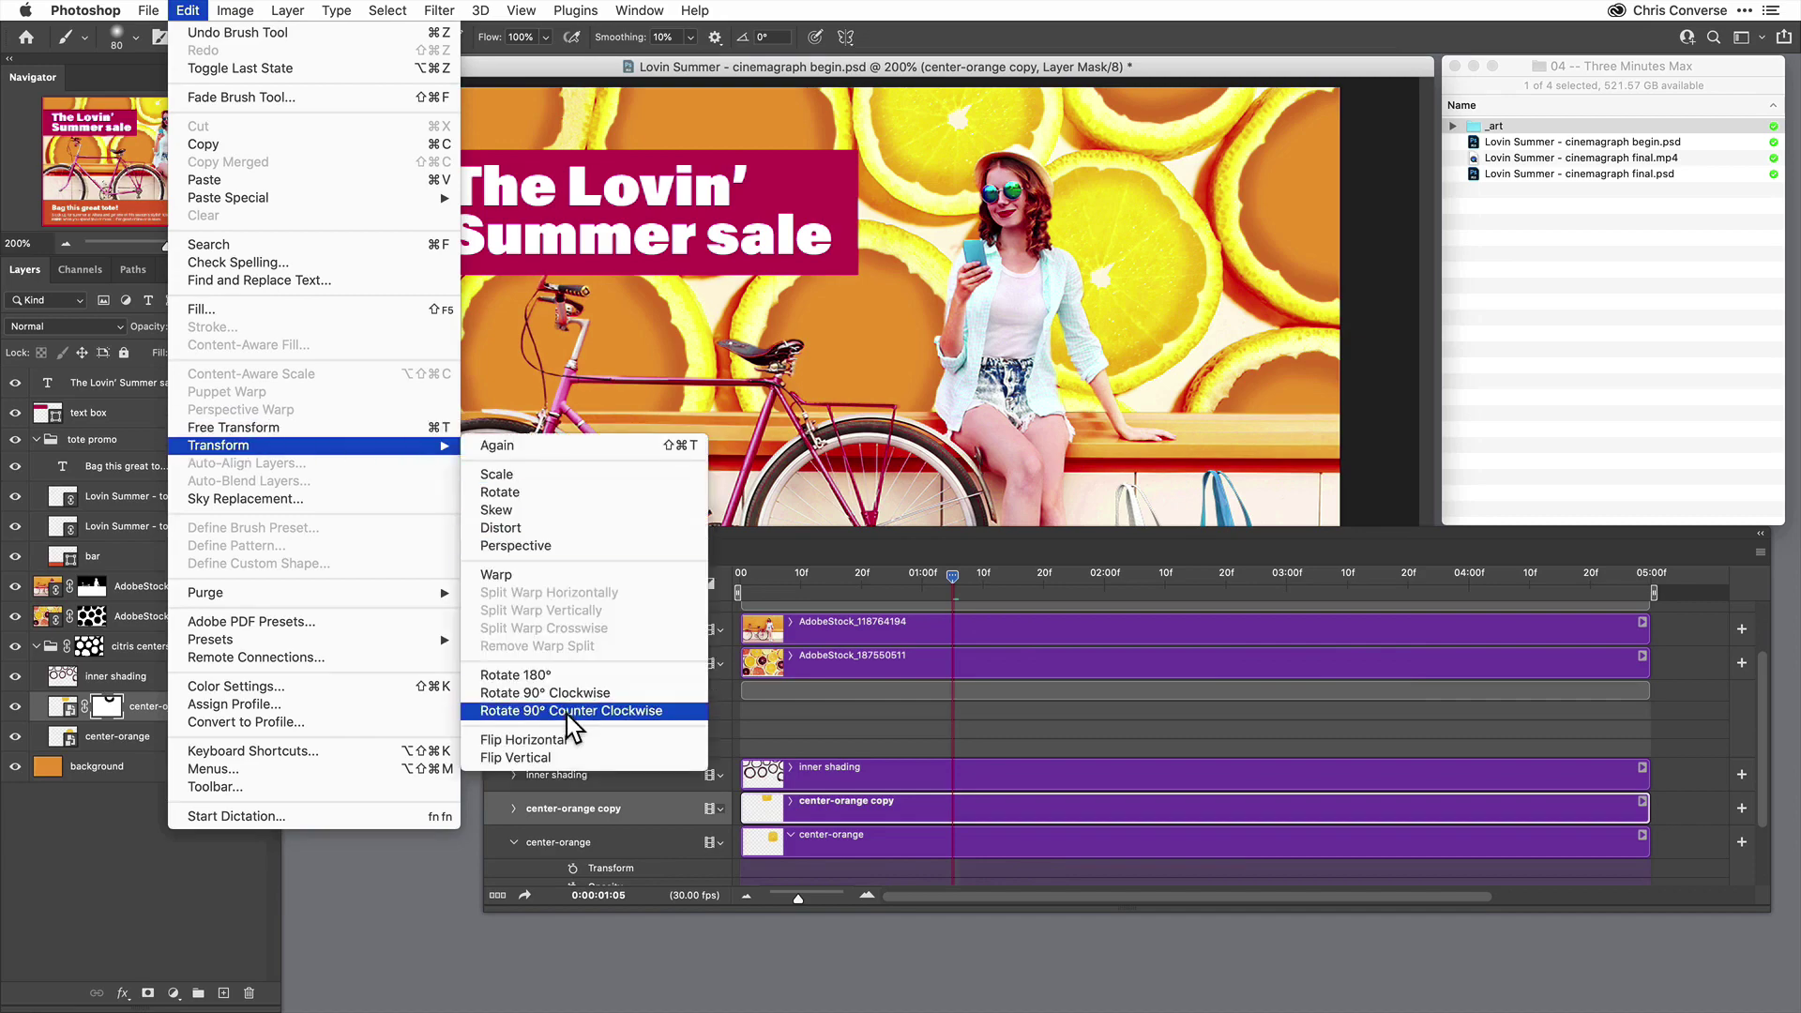
{"action": "left_click", "coordinate": [568, 739]}
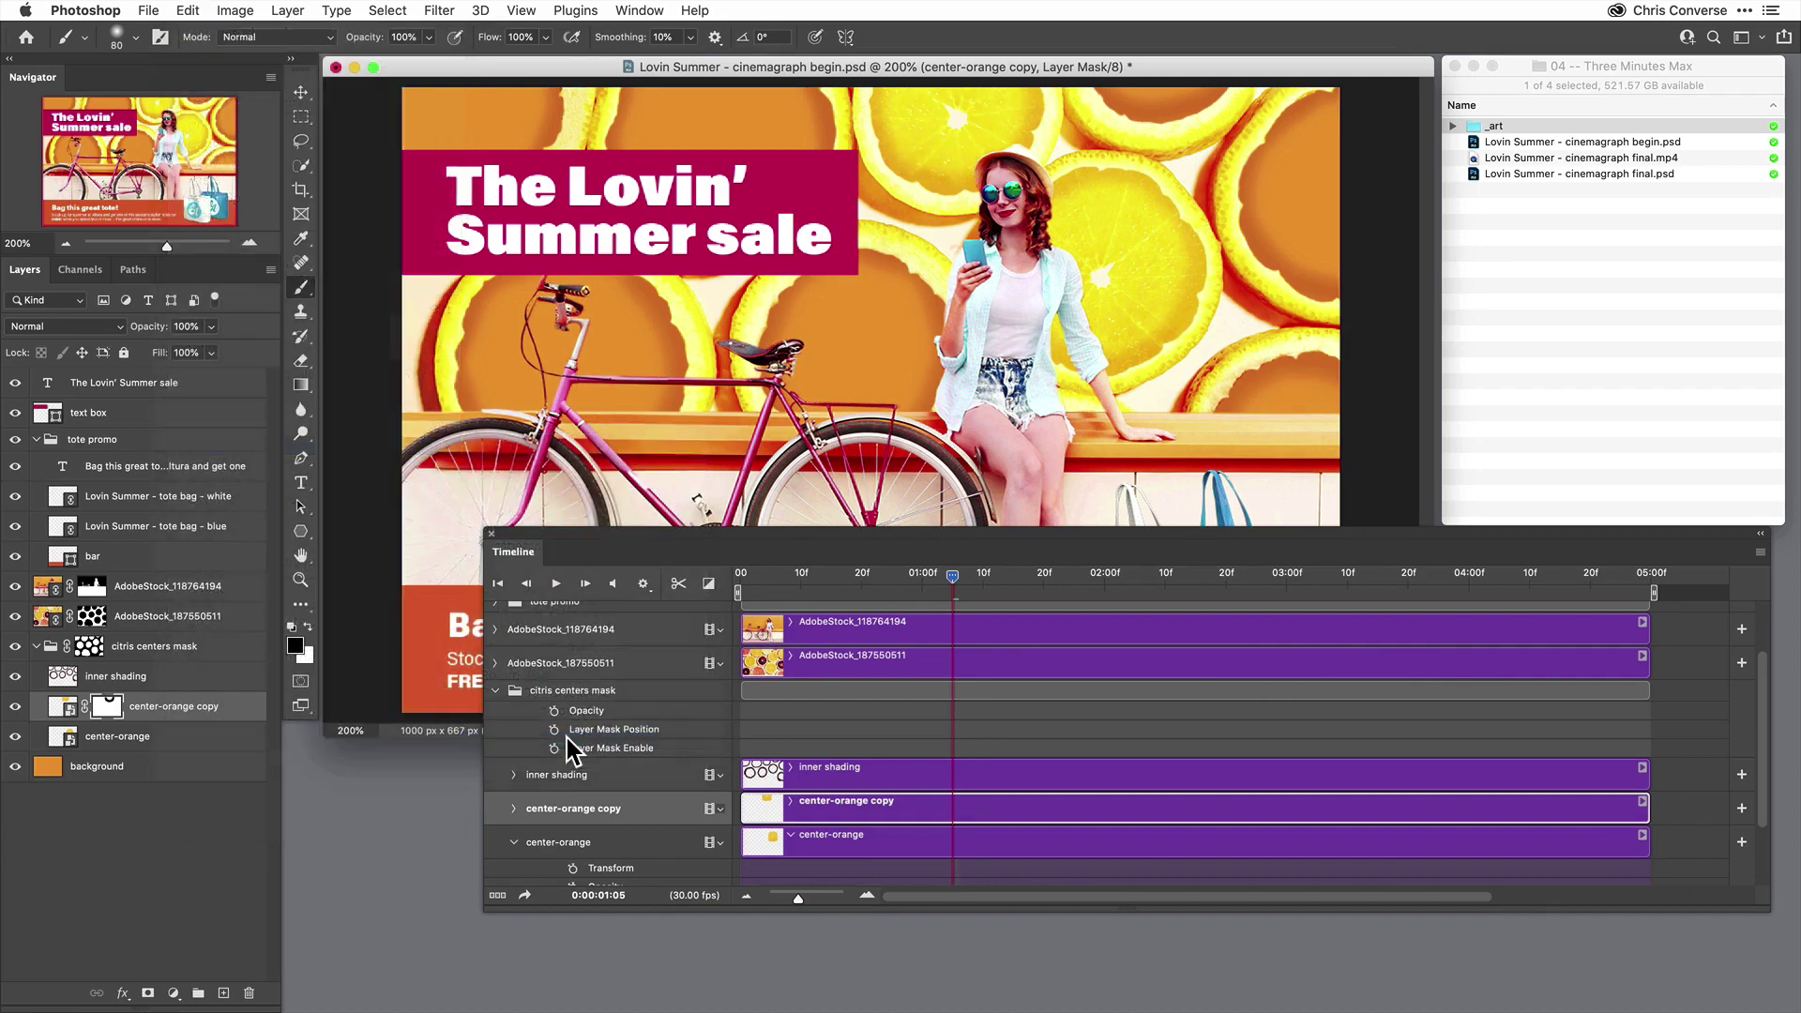
- Darken center-orange copy's midtones to about 0.69 with a Levels smart filter, then play the animation
{"action": "left_click", "coordinate": [84, 696]}
{"action": "key", "text": "ctrl+l"}
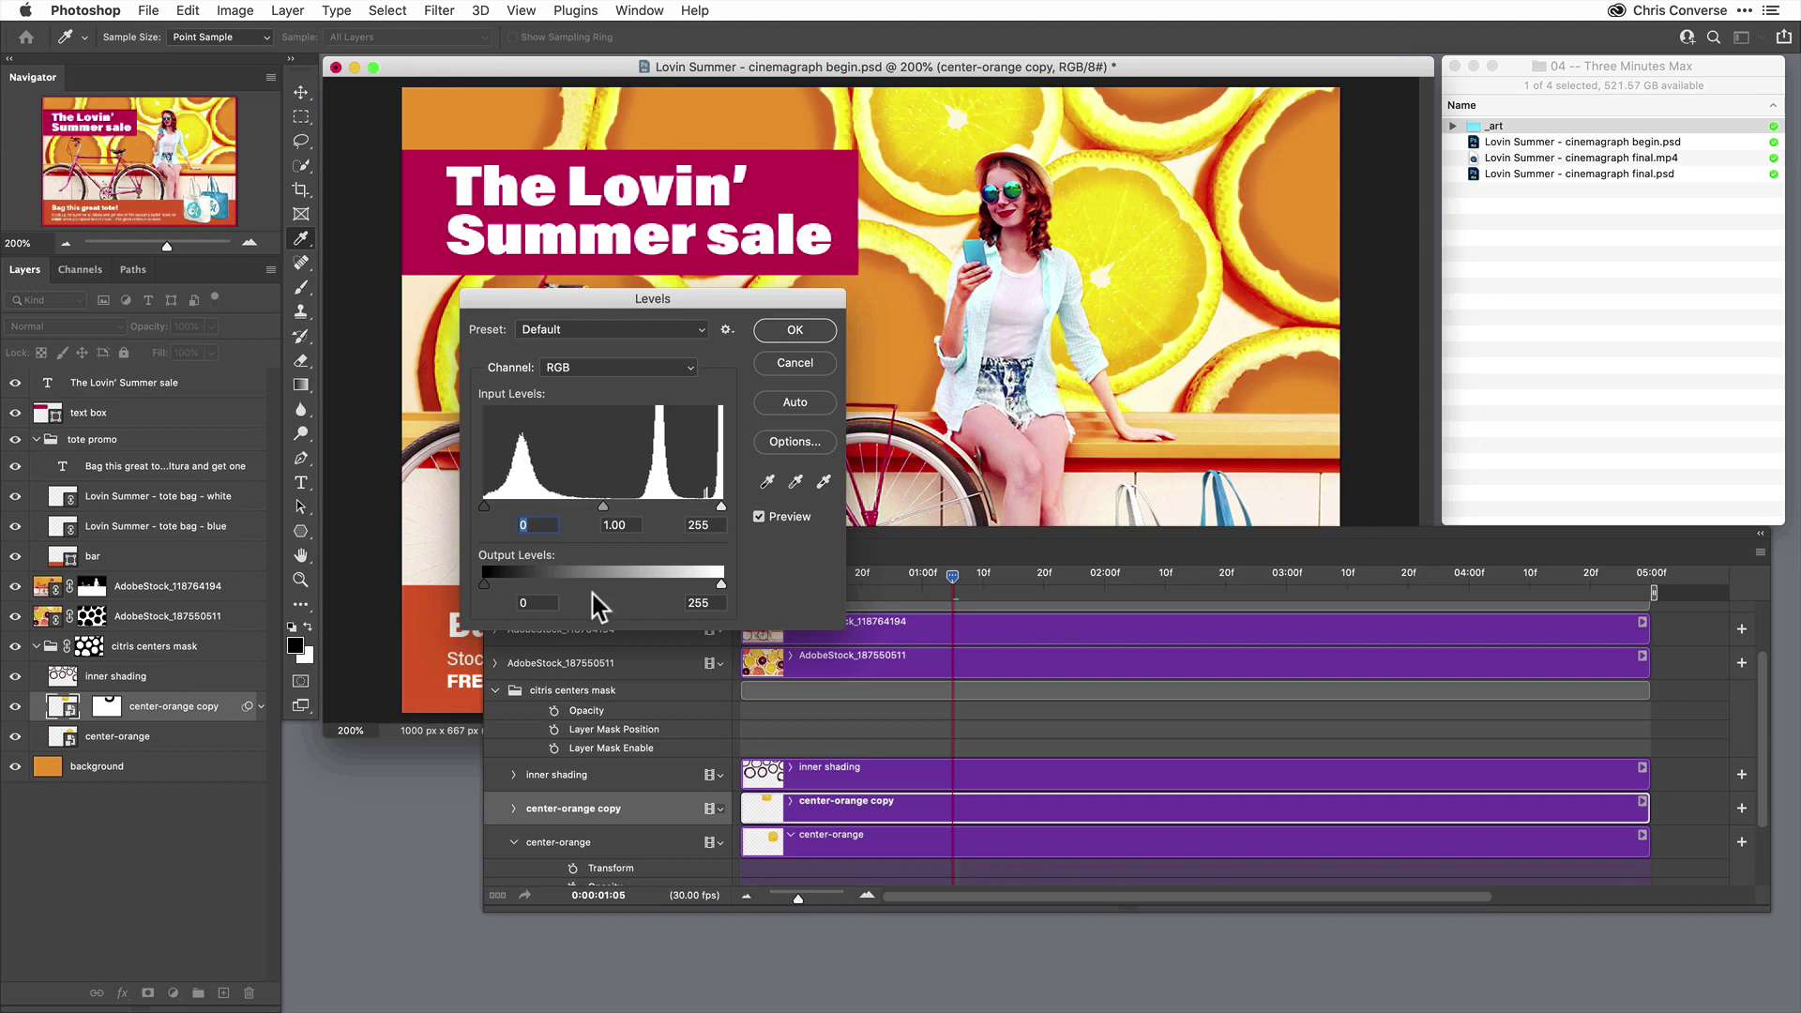
{"action": "left_click_drag", "start_coordinate": [602, 507], "coordinate": [622, 505]}
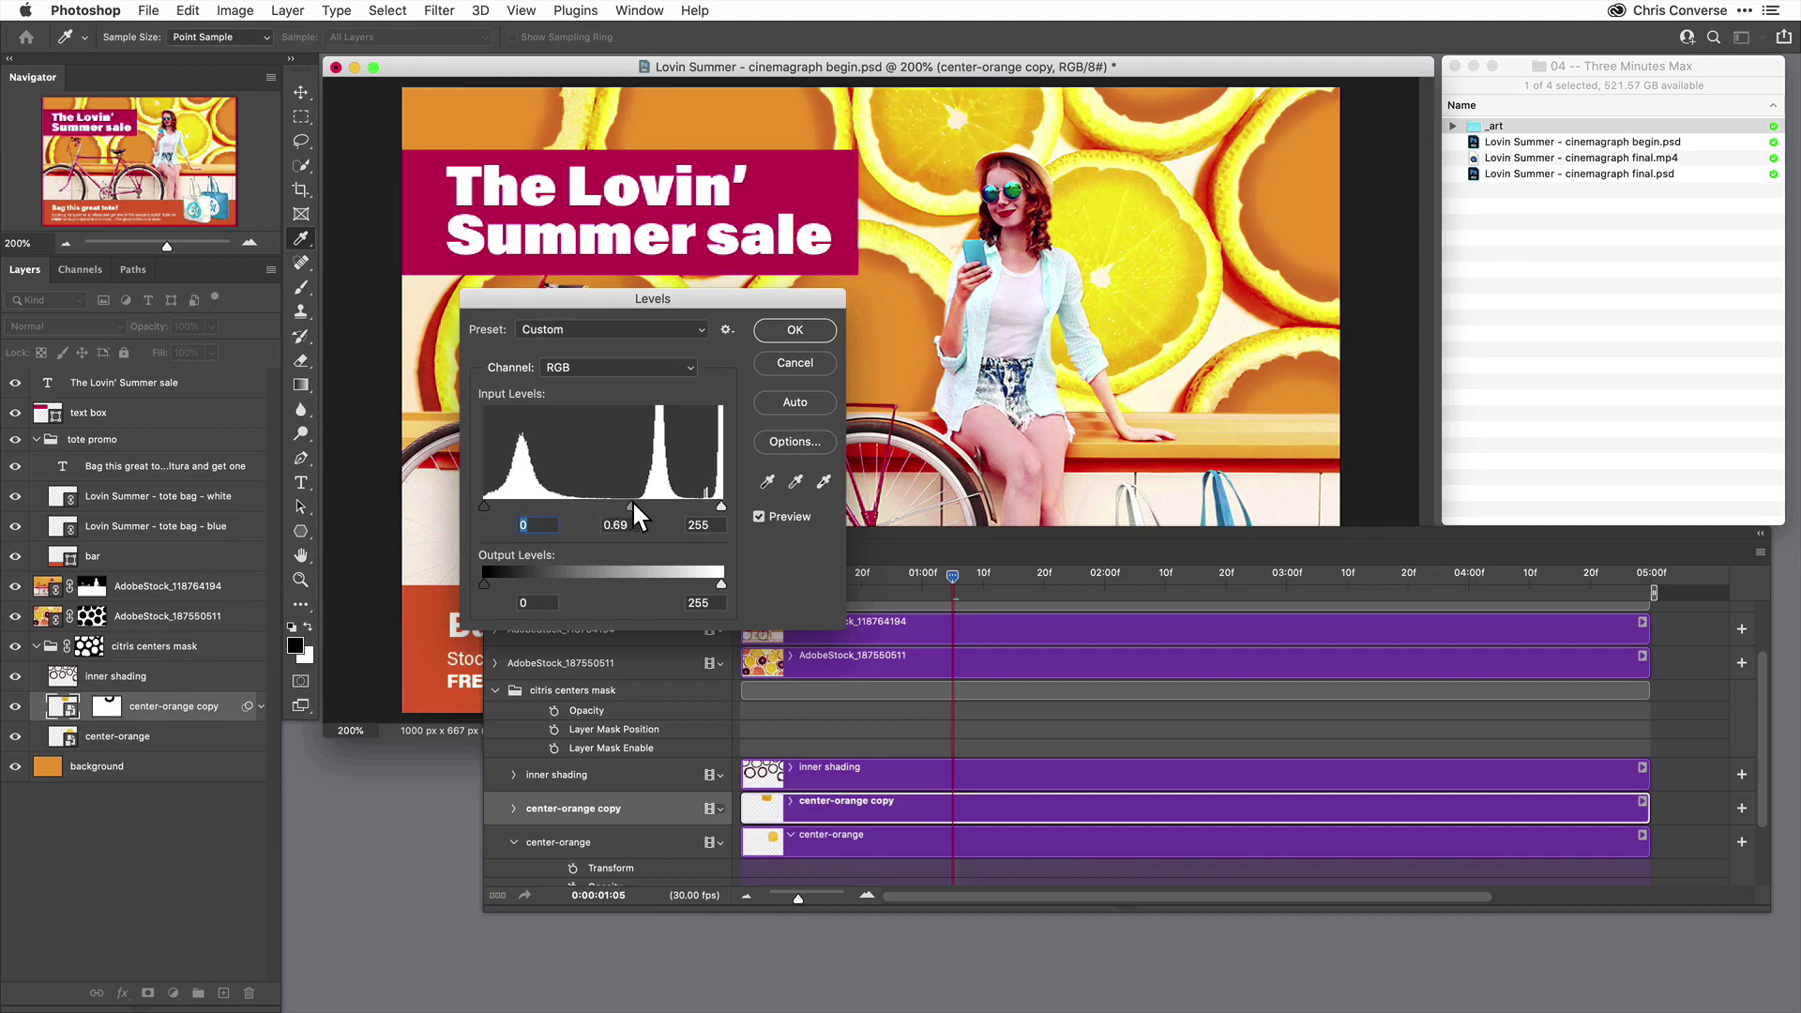
{"action": "left_click", "coordinate": [795, 330]}
{"action": "left_click", "coordinate": [923, 574]}
{"action": "key", "text": "b"}
{"action": "left_click", "coordinate": [556, 584]}
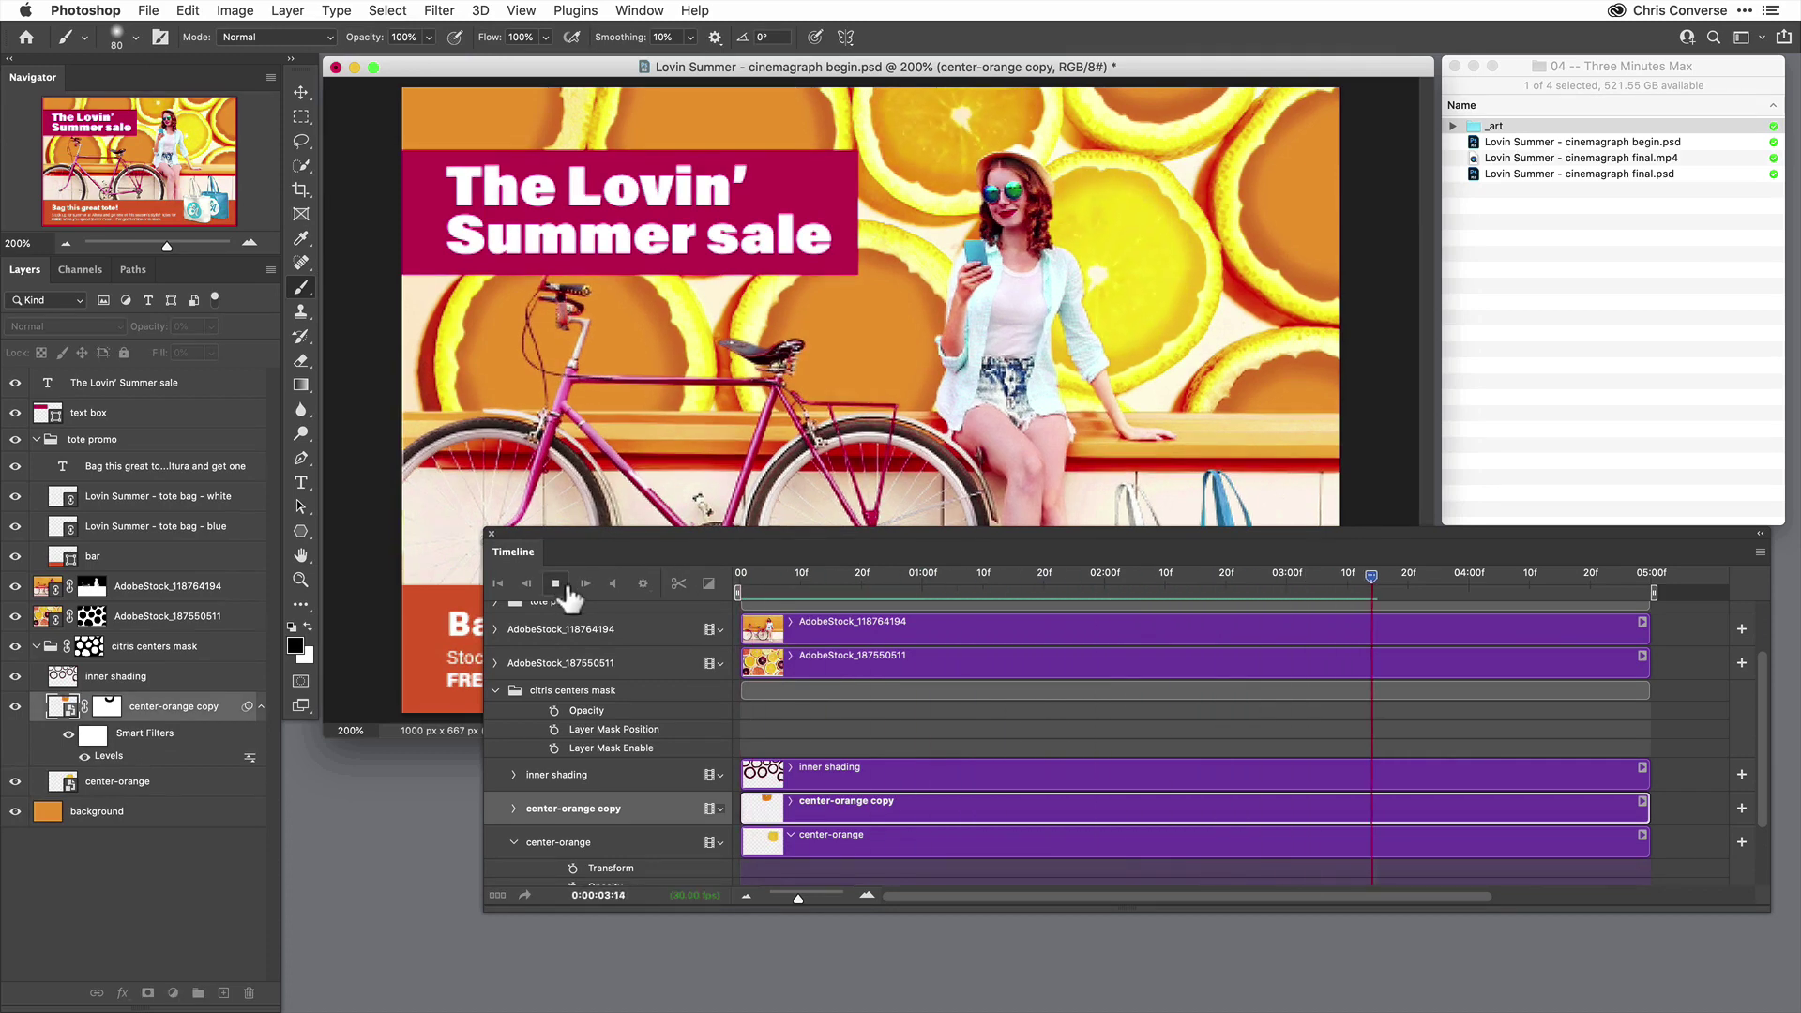
- Stop playback, open Lovin Summer - cinemagraph final.psd from Finder, enlarge its window and play its timeline
{"action": "left_click", "coordinate": [556, 583]}
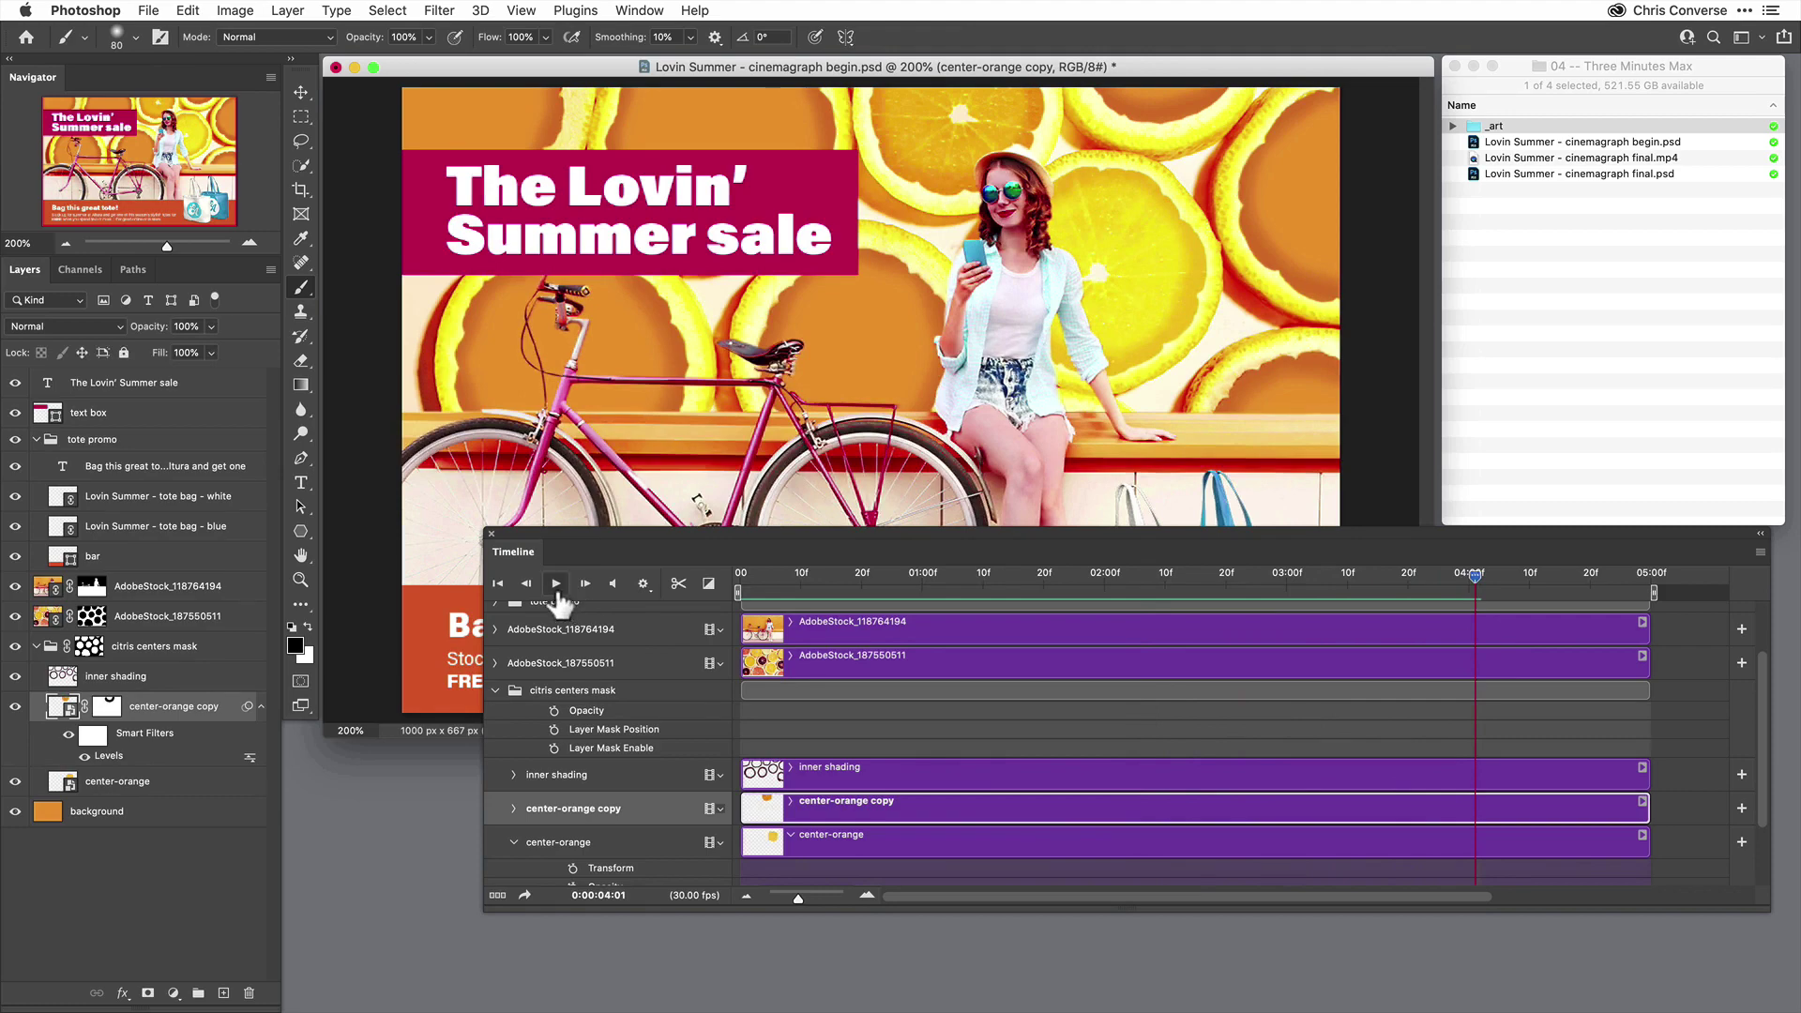
{"action": "left_click", "coordinate": [1692, 287]}
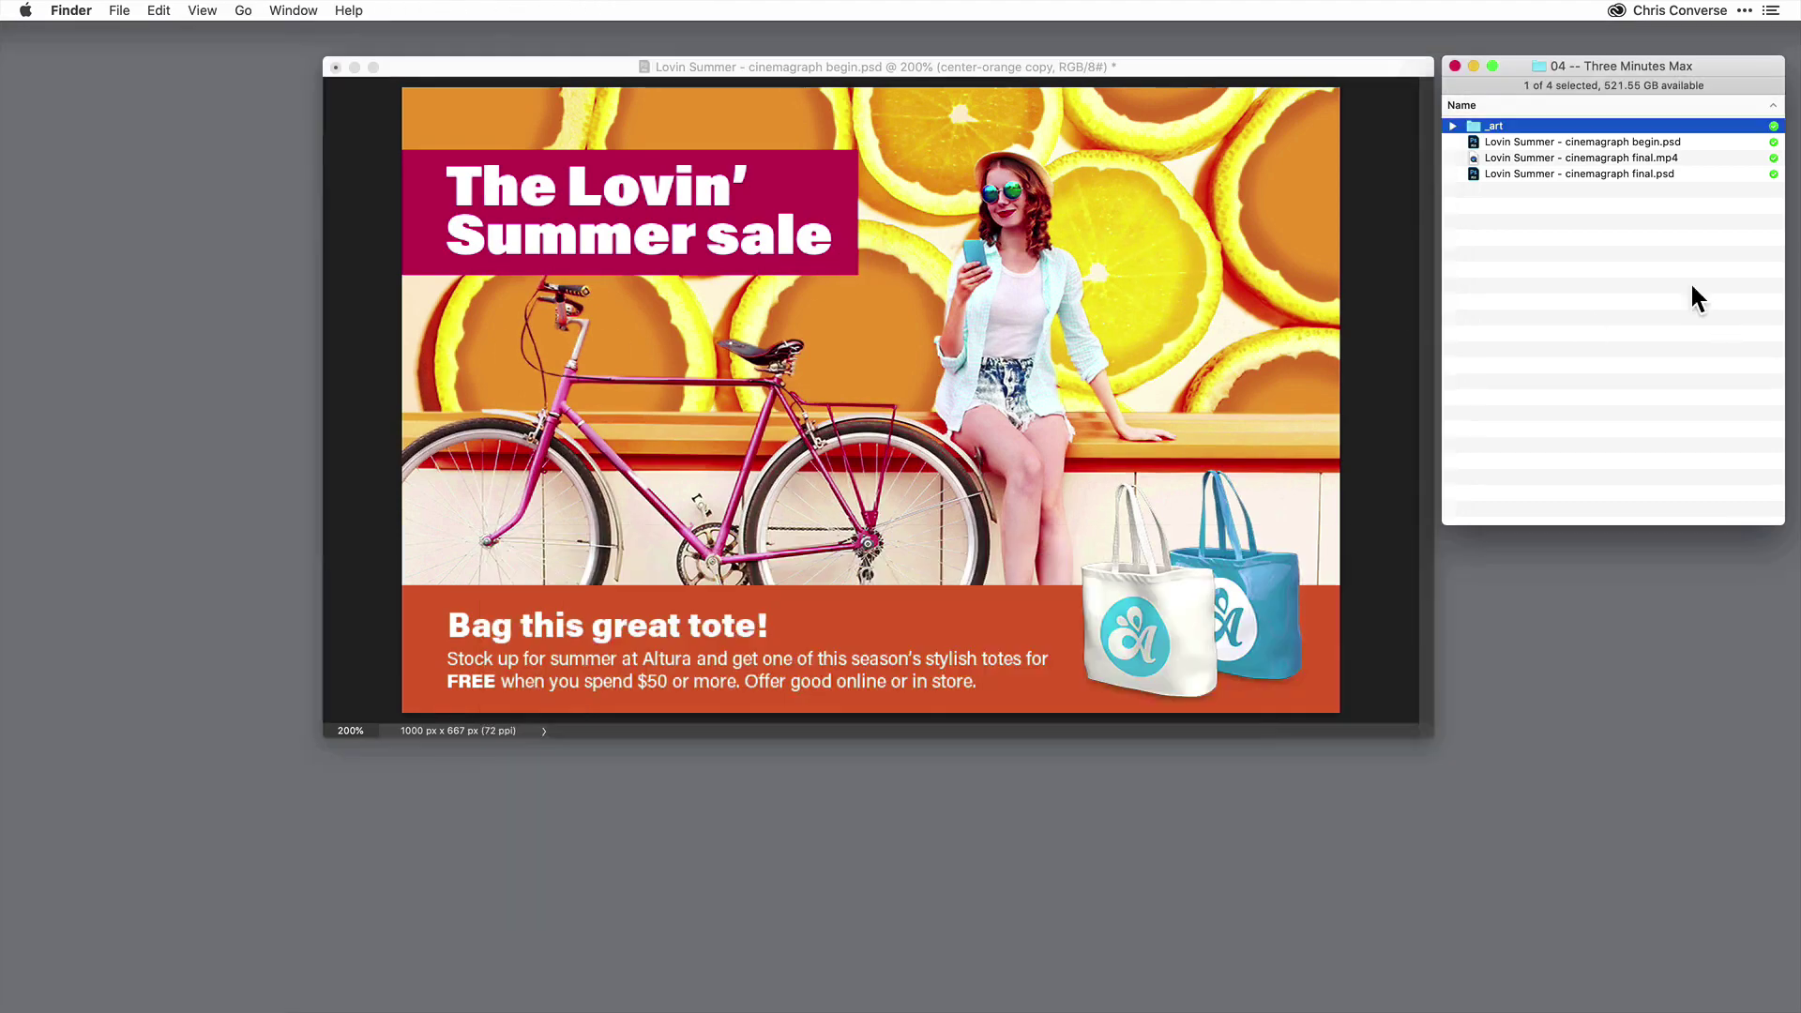
{"action": "double_click", "coordinate": [1540, 175]}
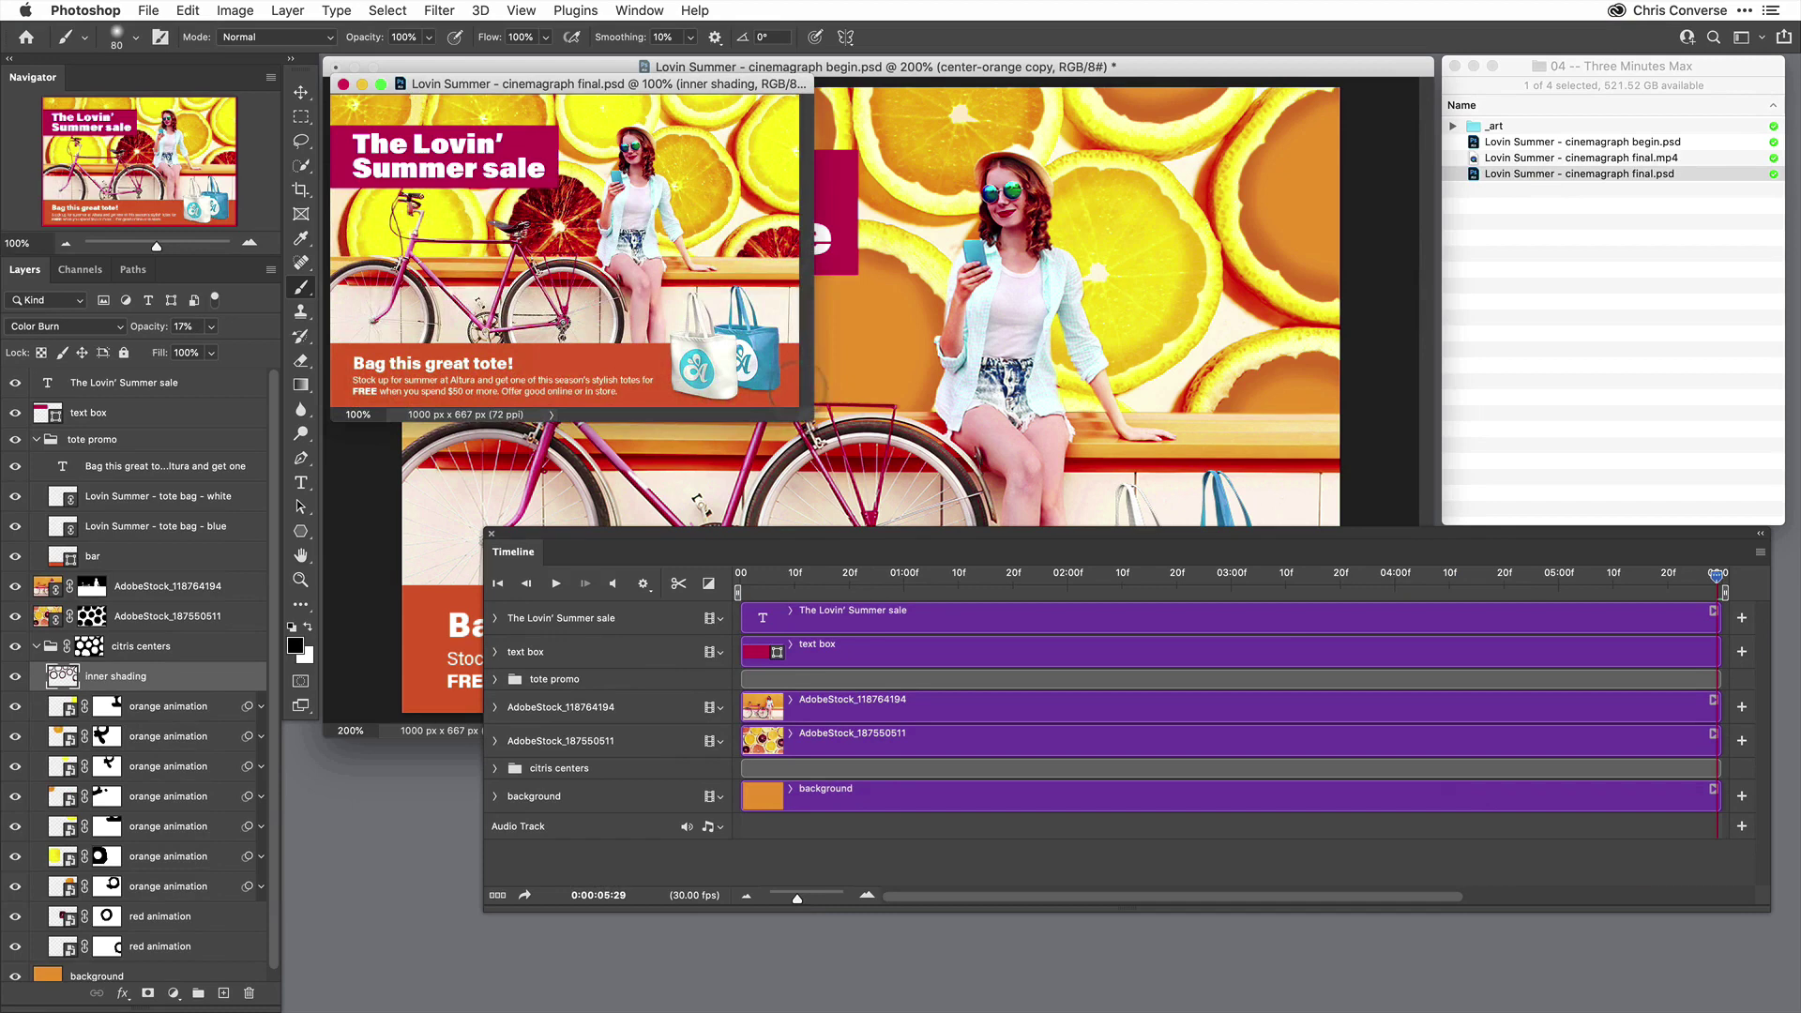
{"action": "left_click", "coordinate": [380, 84]}
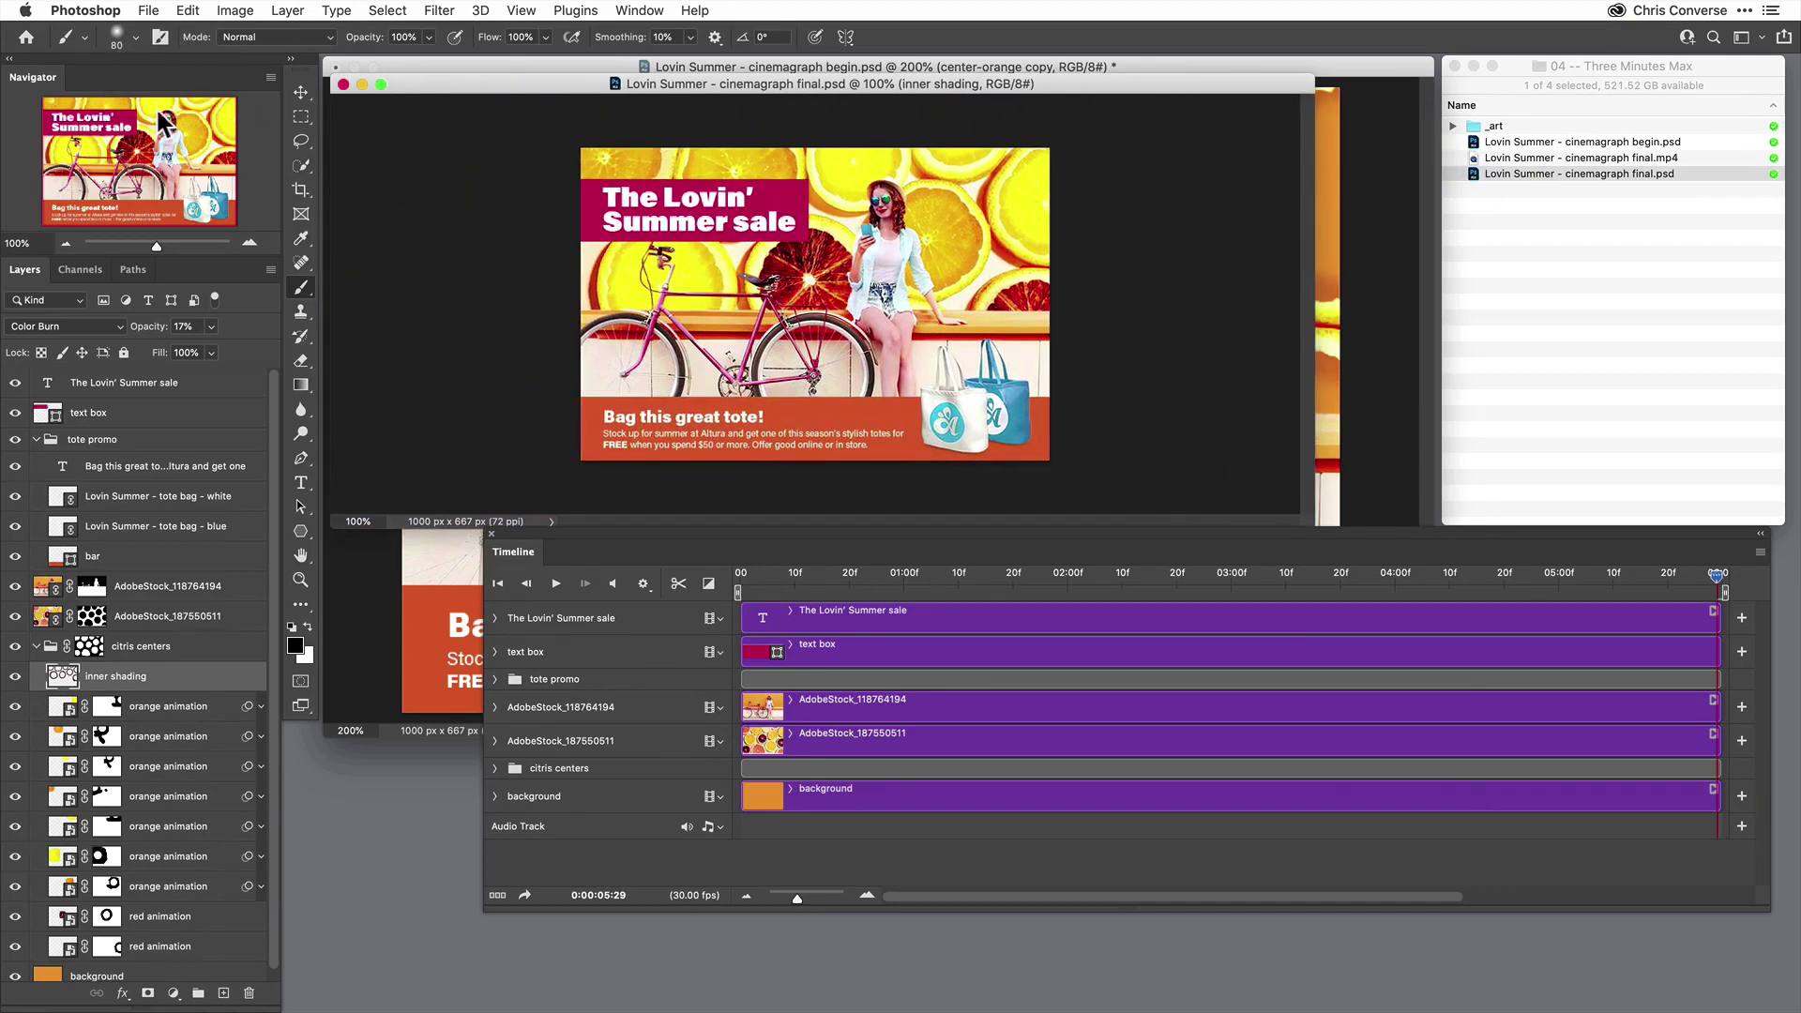
{"action": "left_click", "coordinate": [556, 583]}
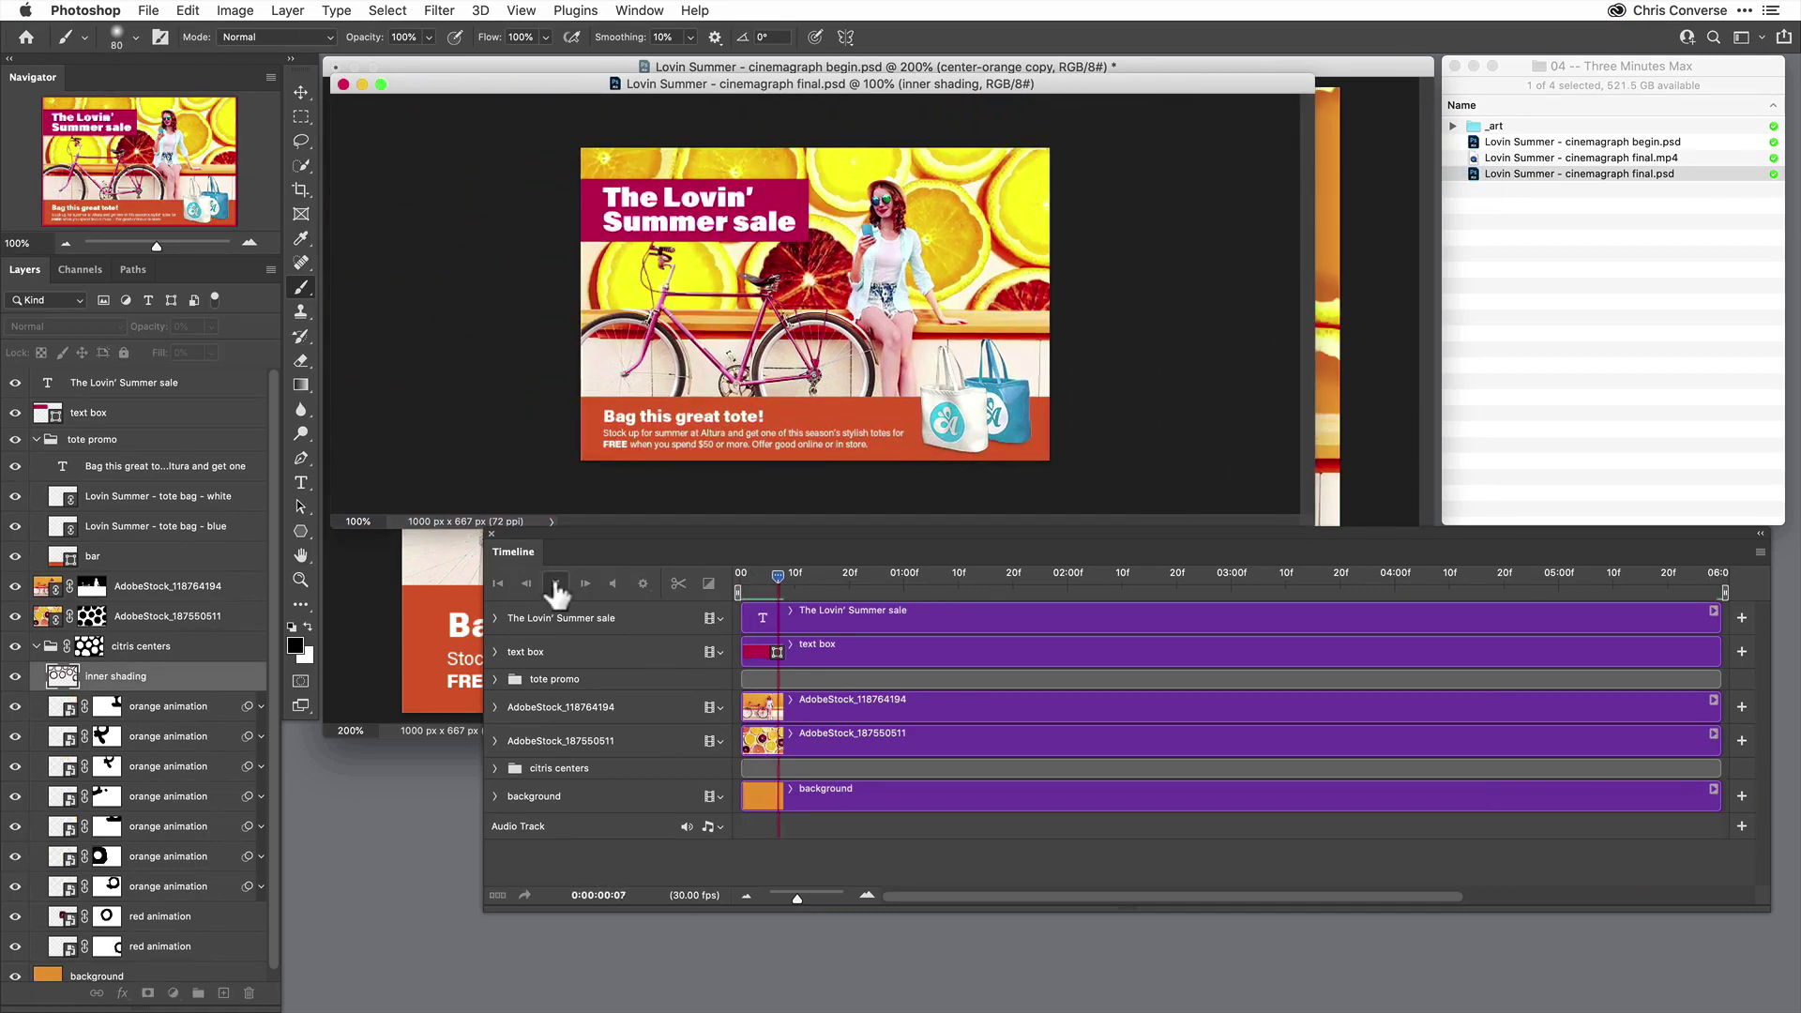